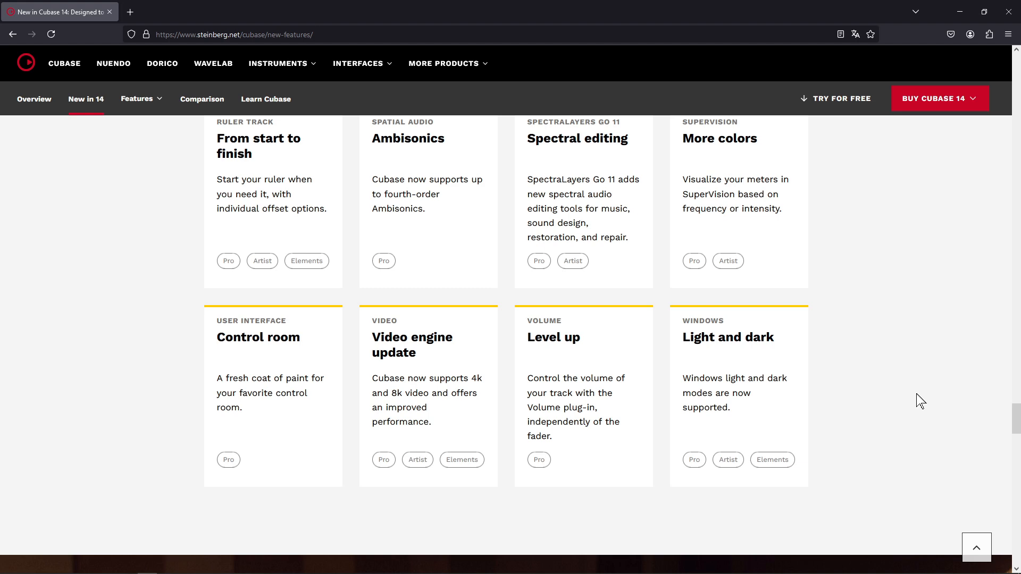
# Look through the new features list on the Cubase 14 page, and view the Loudness meter in the Cubase project
pyautogui.scroll(1, 996, 449)
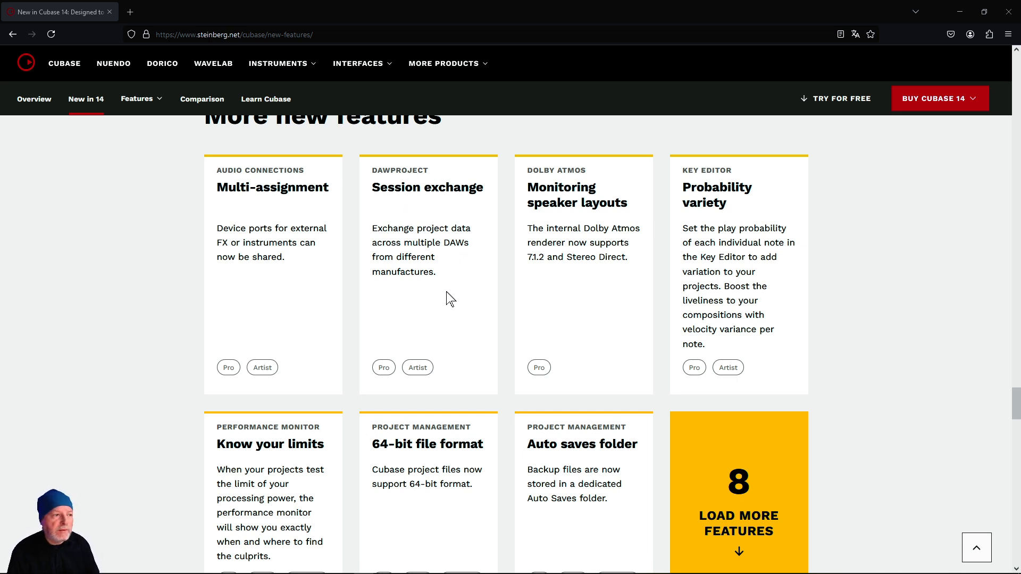
pyautogui.moveTo(1013, 404); pyautogui.dragTo(1011, 225)
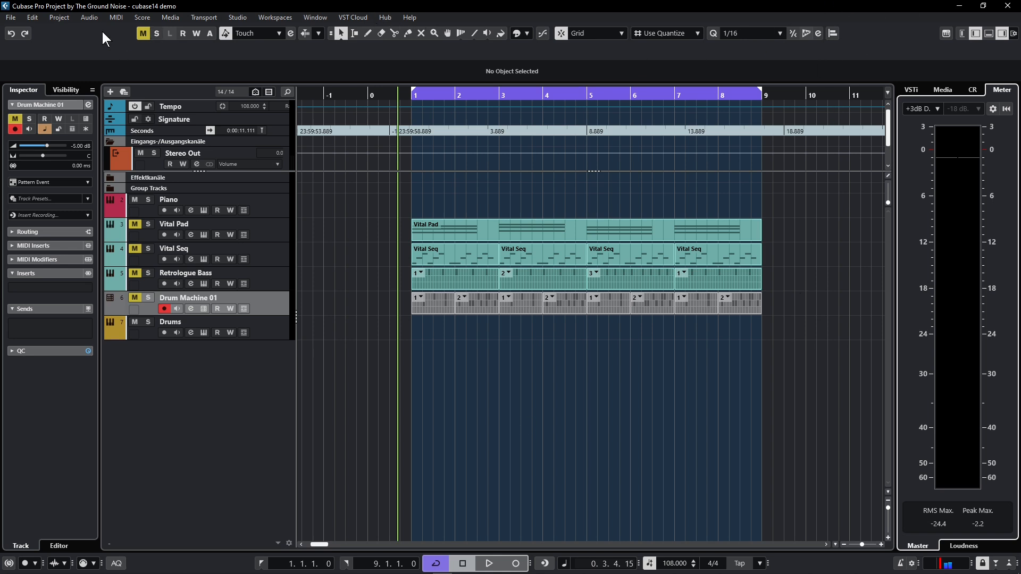
pyautogui.click(963, 546)
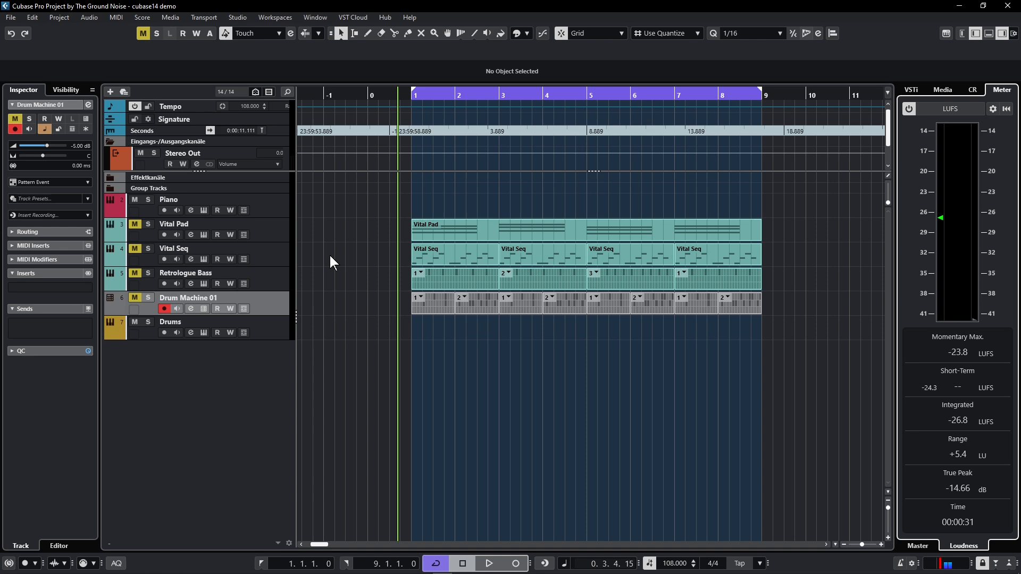
# Play back the Vital Pad part and inspect its sound settings in the Vital synth, closing the plug-in when done
pyautogui.click(428, 228)
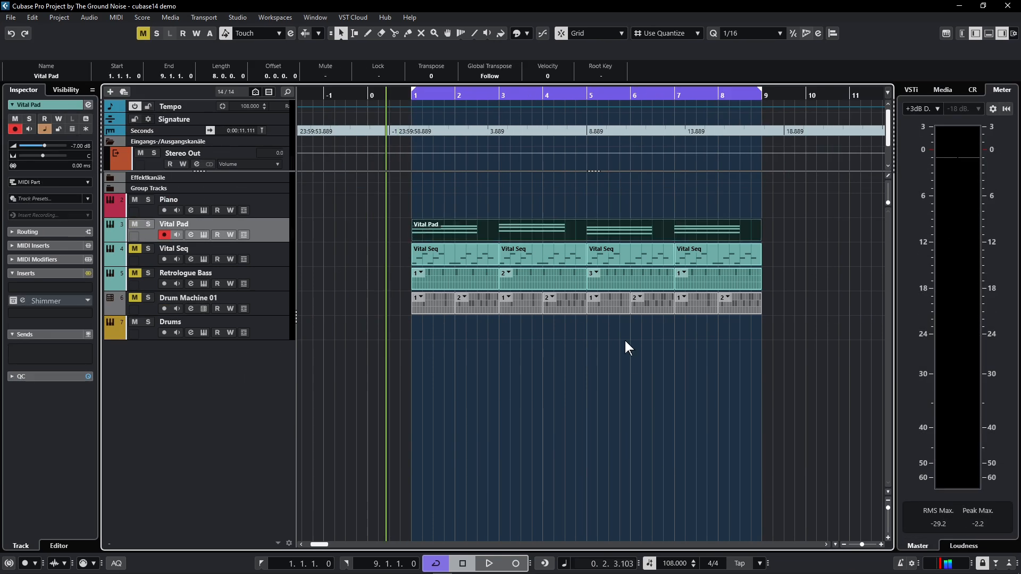
pyautogui.press('space')
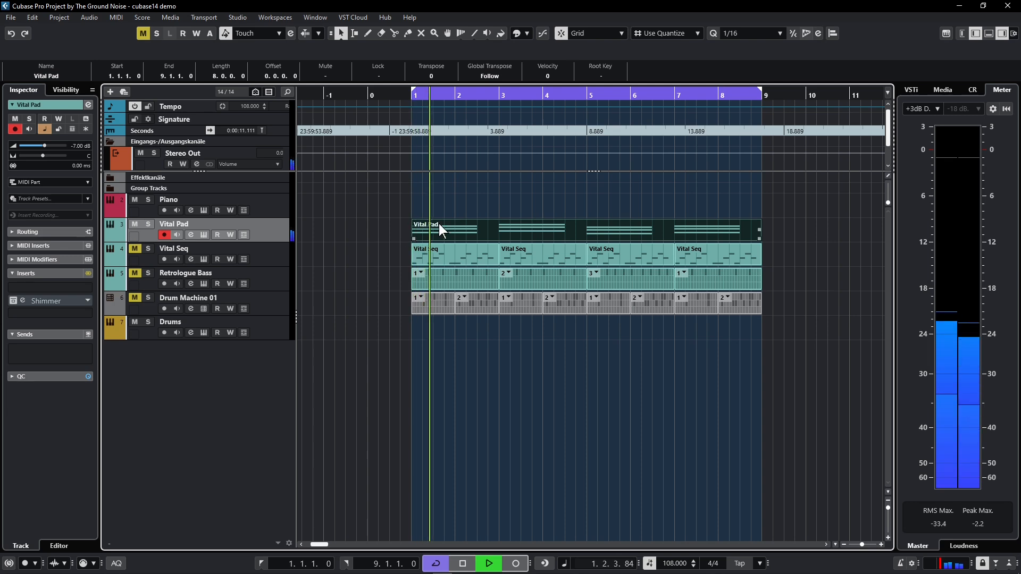
pyautogui.click(202, 236)
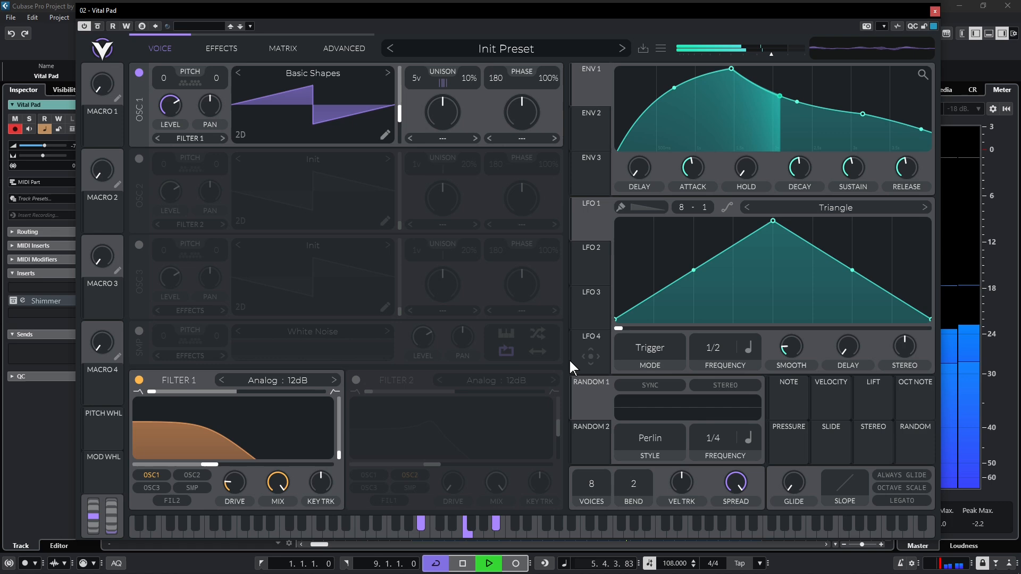
pyautogui.click(934, 10)
pyautogui.press('space')
# Display the Vital Pad track's Modulators in the lower zone and add an LFO modulator
pyautogui.doubleClick(429, 228)
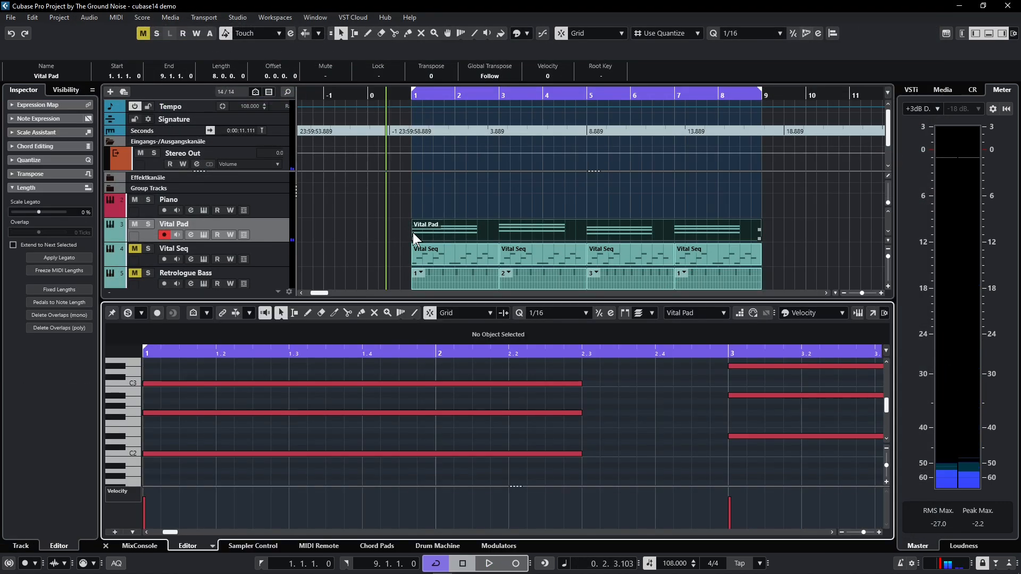
pyautogui.click(990, 36)
pyautogui.click(990, 36)
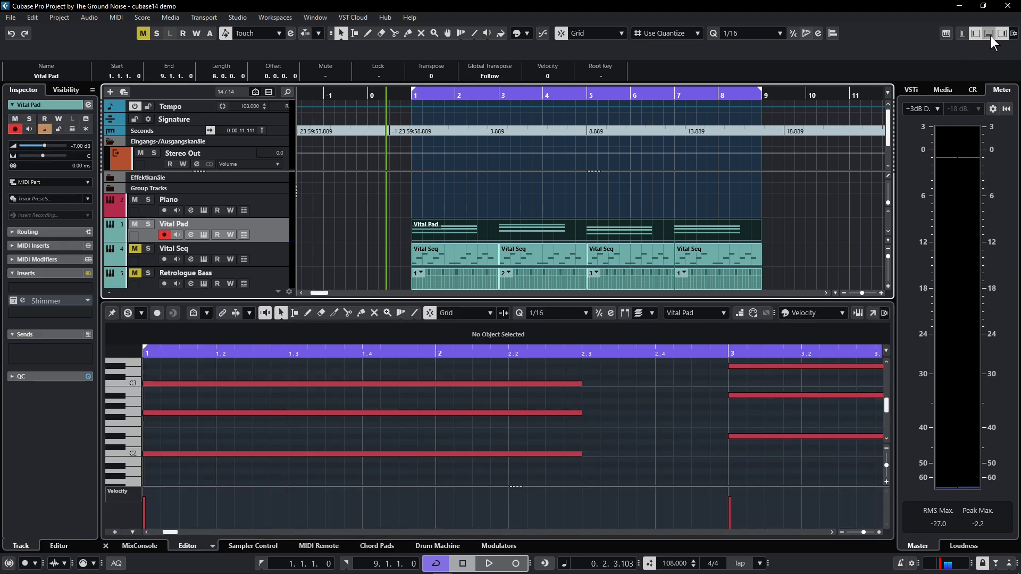
pyautogui.click(990, 36)
pyautogui.click(990, 36)
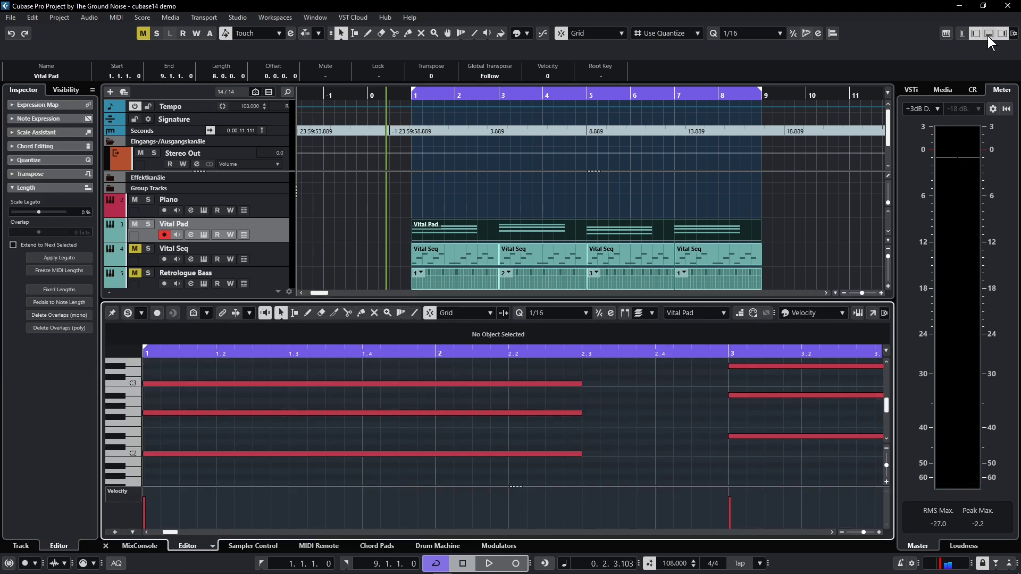
pyautogui.click(498, 546)
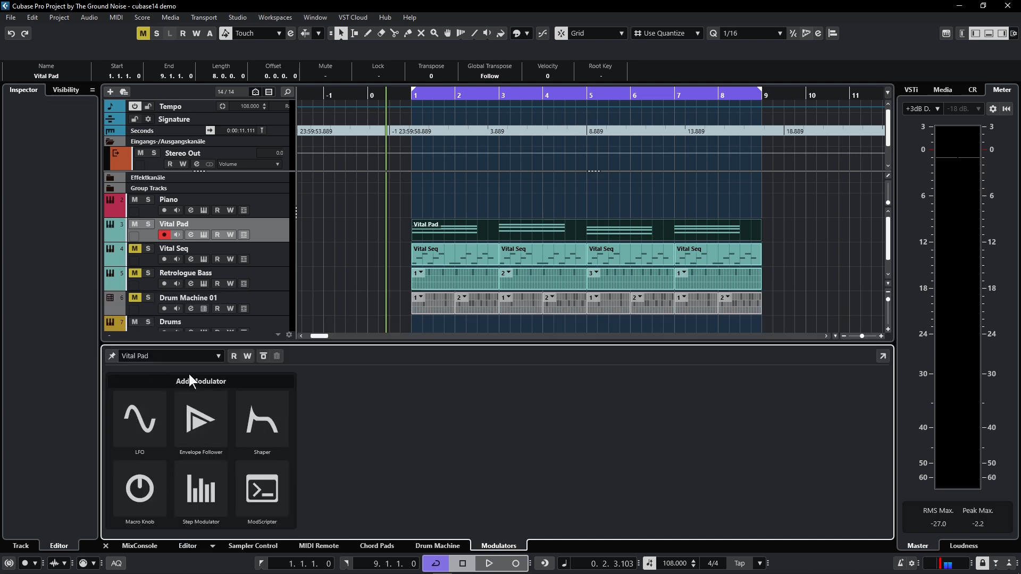
pyautogui.click(127, 418)
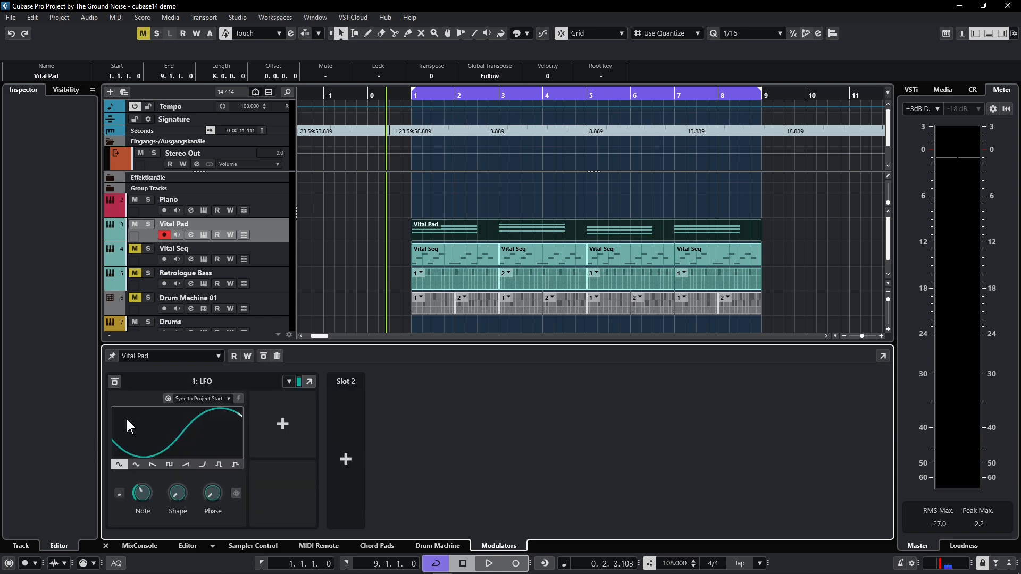
# Try the LFO's triangle waveform with Shape raised to its maximum and returned to 0
pyautogui.click(136, 465)
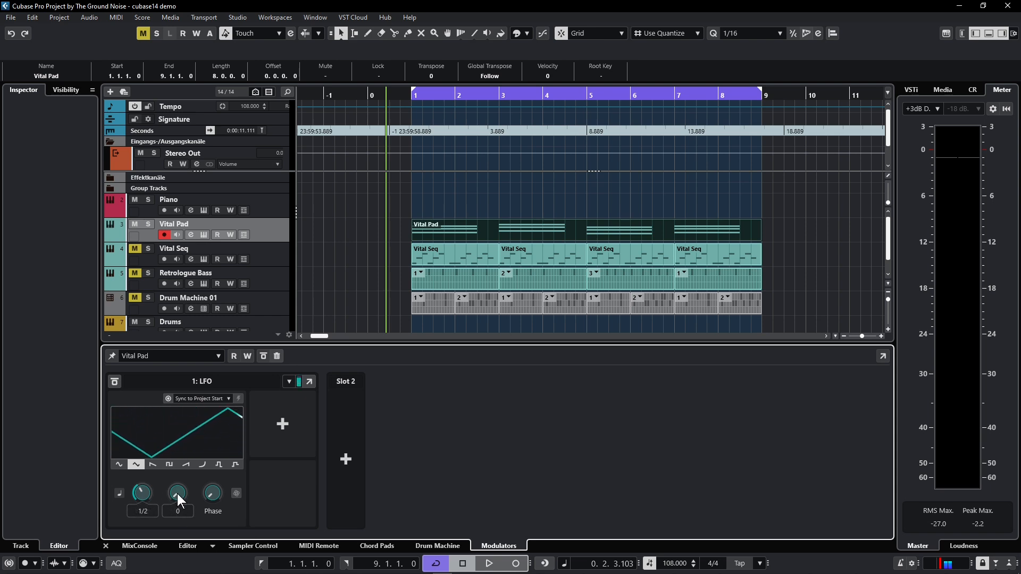
pyautogui.moveTo(177, 494); pyautogui.dragTo(196, 454)
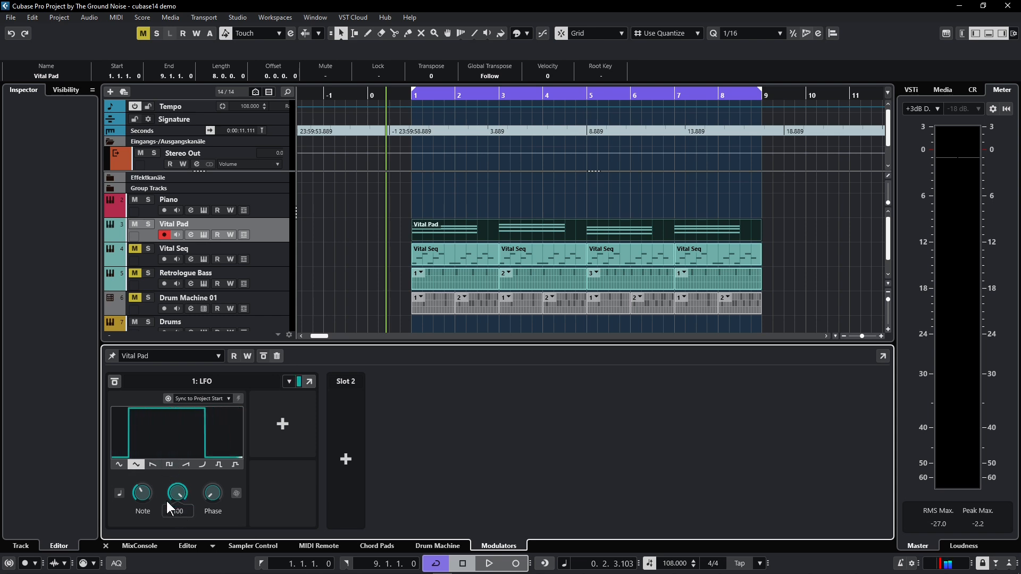
pyautogui.moveTo(178, 491); pyautogui.dragTo(165, 532)
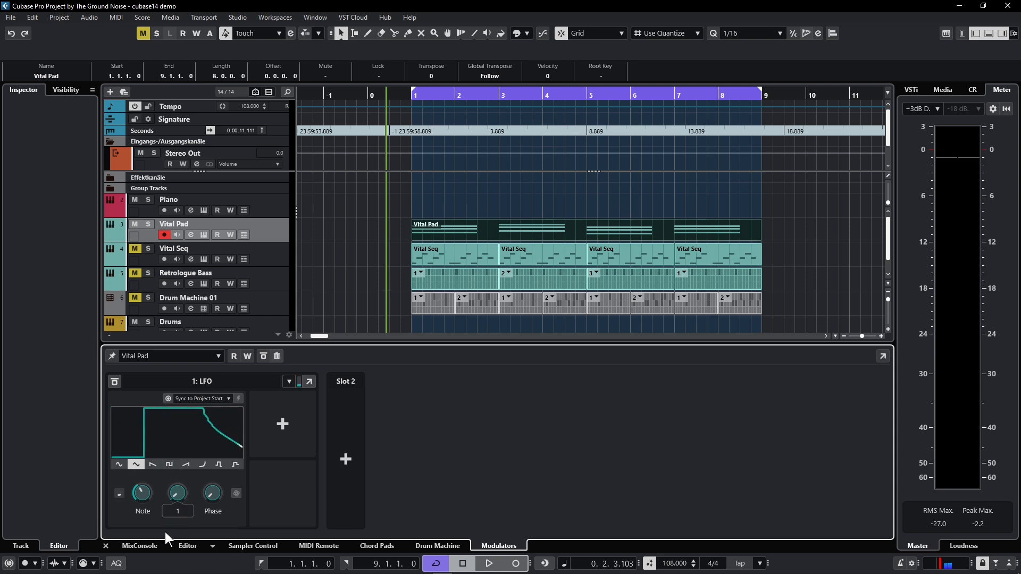
# Give the LFO a square waveform with Shape 22 and a faster Note rate
pyautogui.click(166, 466)
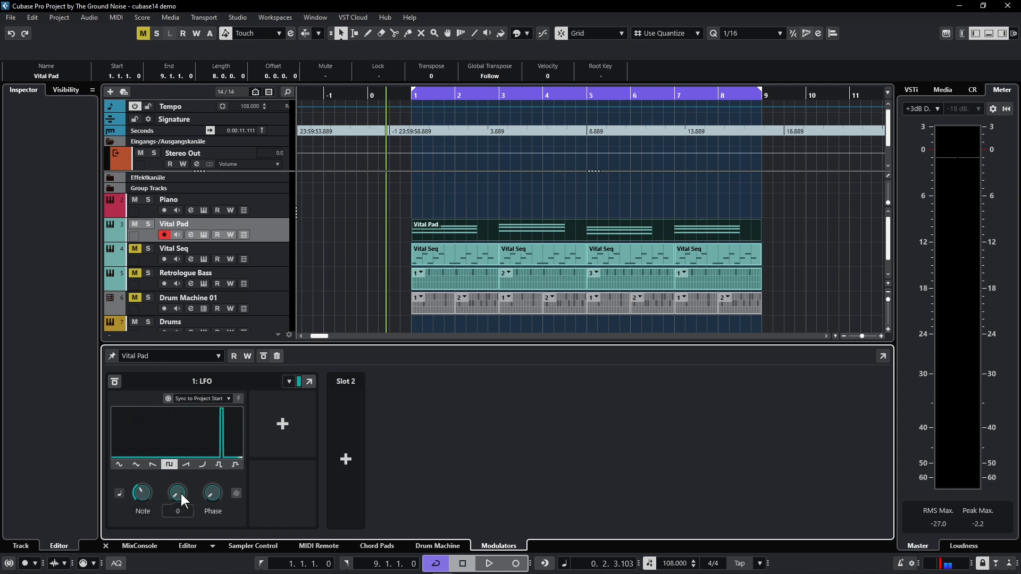
pyautogui.moveTo(181, 494)
pyautogui.mouseDown()
pyautogui.moveTo(187, 471)
pyautogui.moveTo(177, 488)
pyautogui.moveTo(180, 477)
pyautogui.mouseUp()
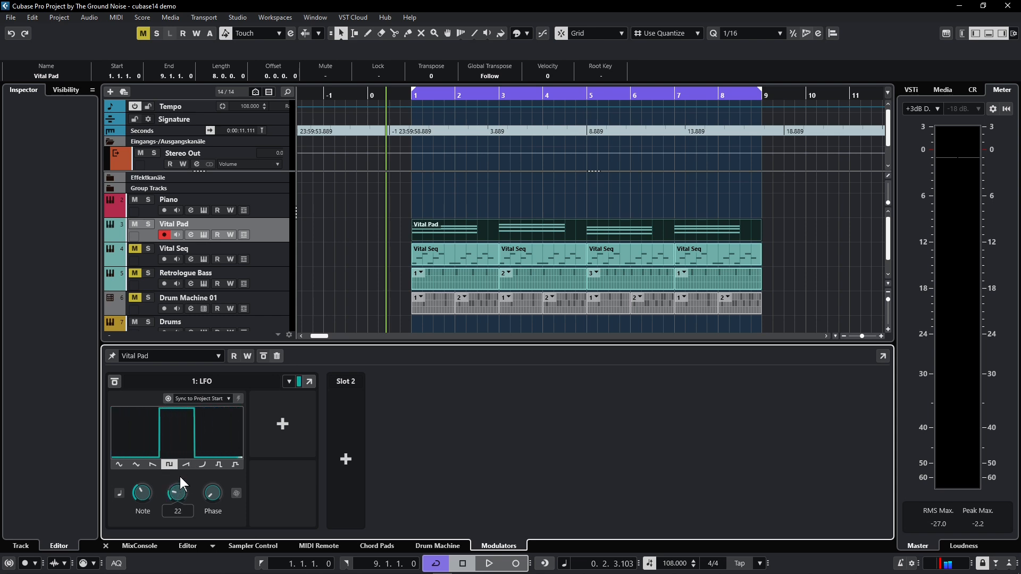
pyautogui.moveTo(132, 491); pyautogui.dragTo(161, 454)
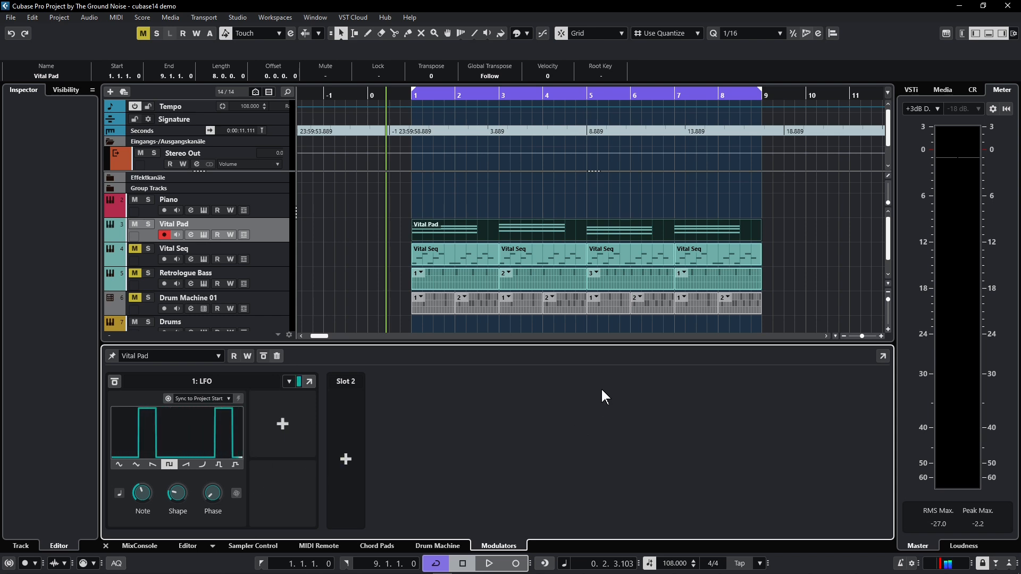
# Assign the LFO to Vital's Filter 1 Cutoff by moving that control in Learn mode
pyautogui.click(285, 424)
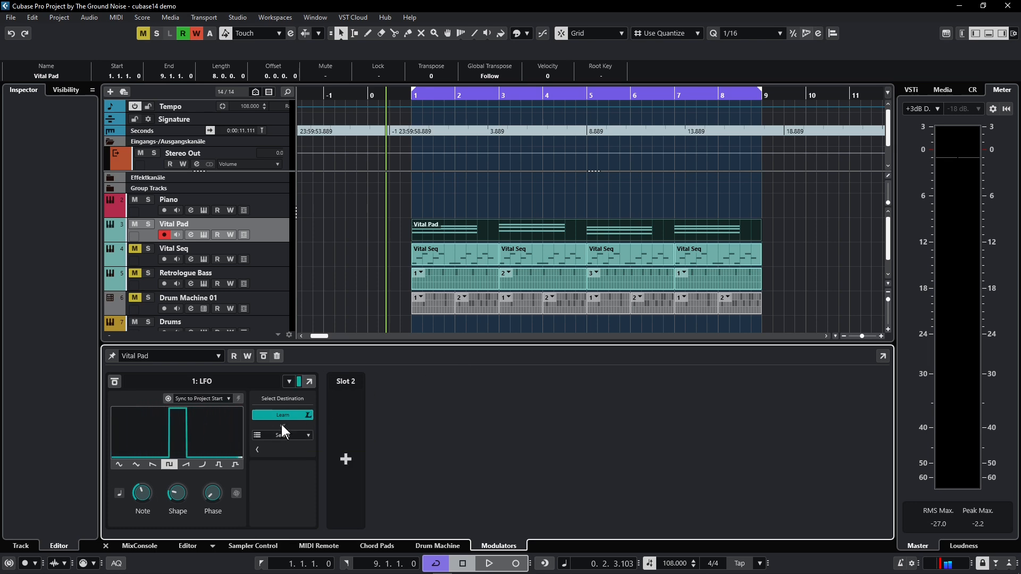
pyautogui.click(205, 230)
pyautogui.click(203, 234)
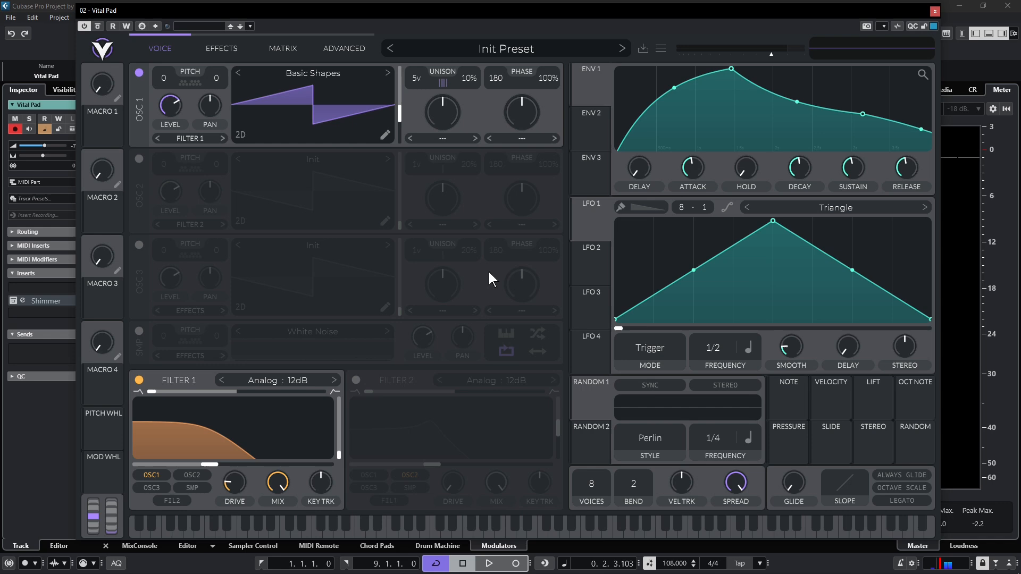
pyautogui.moveTo(209, 466); pyautogui.dragTo(233, 470)
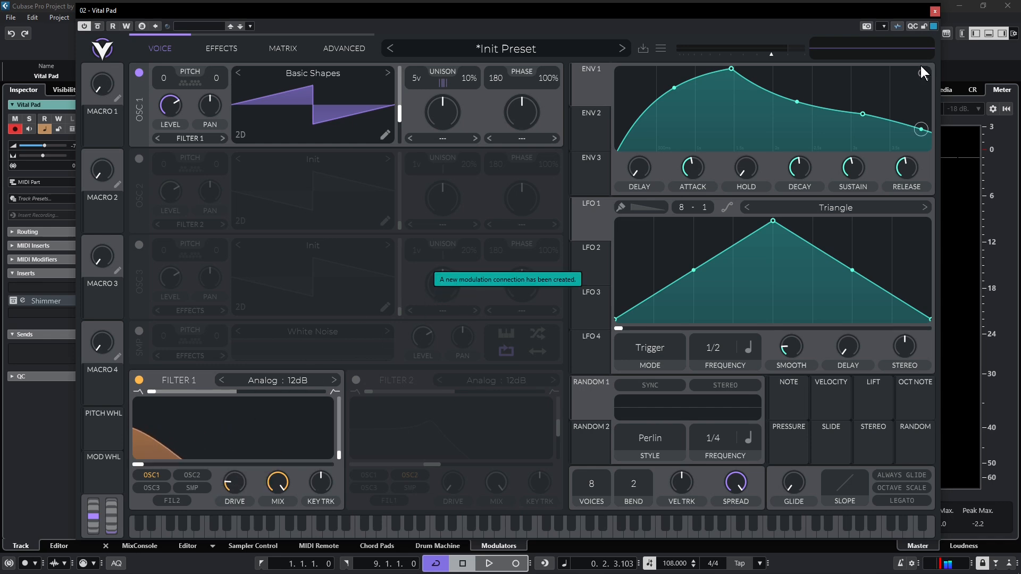
pyautogui.click(934, 11)
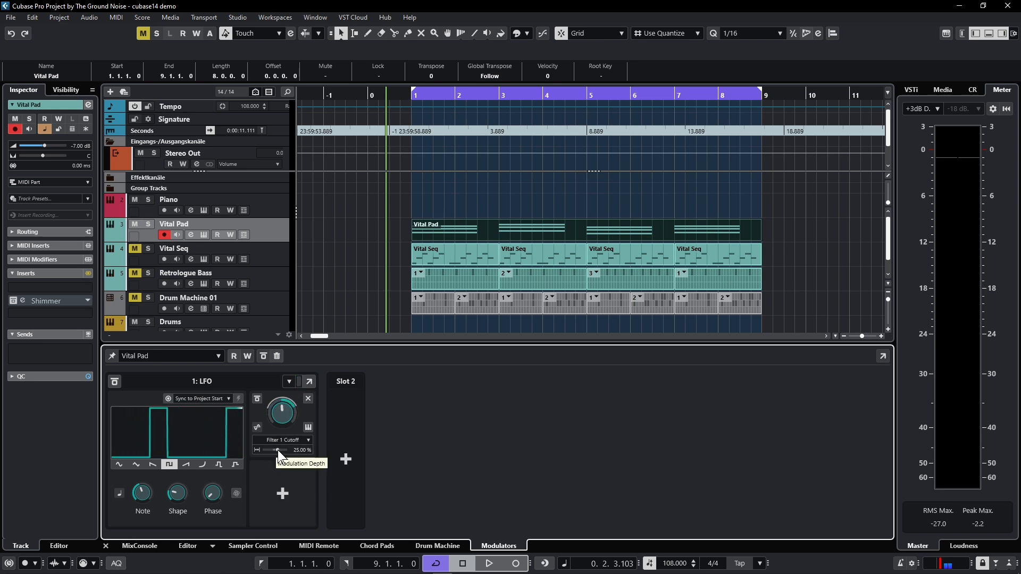
# Set the Filter 1 Cutoff modulation depth to 24.32 % and check the modulated filter by listening and viewing Vital
pyautogui.moveTo(278, 450); pyautogui.dragTo(279, 448)
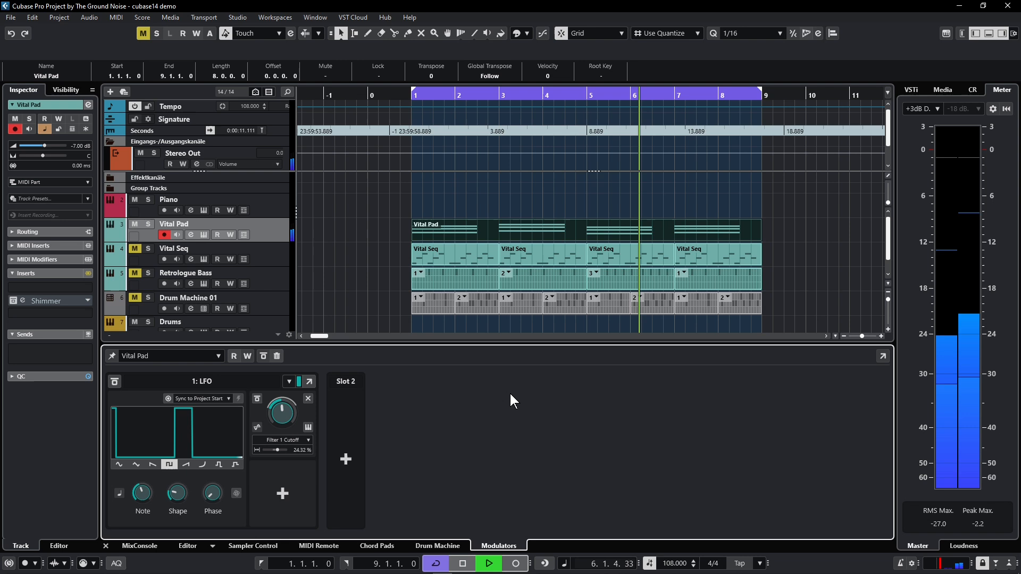
pyautogui.press('space')
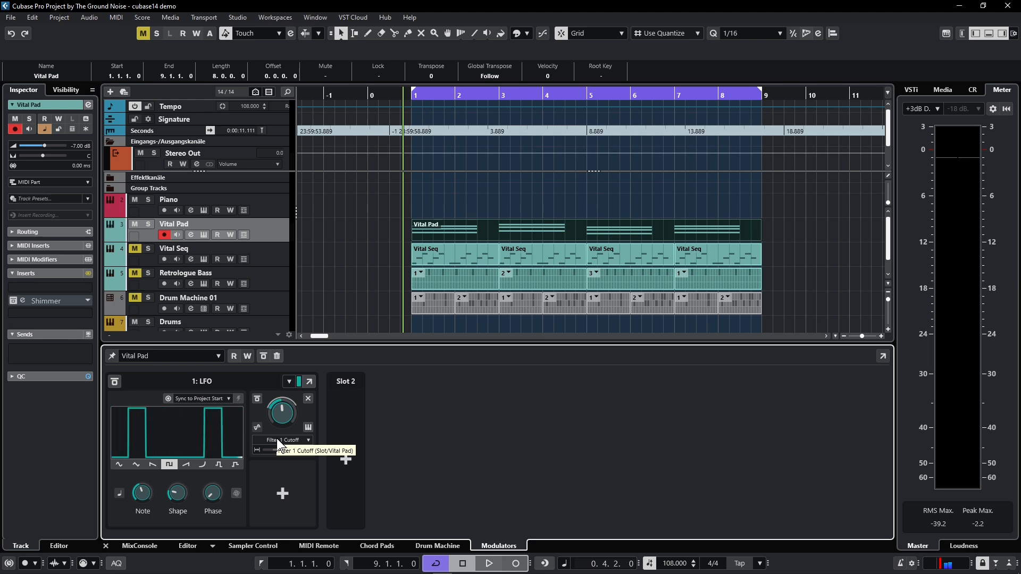
pyautogui.click(308, 428)
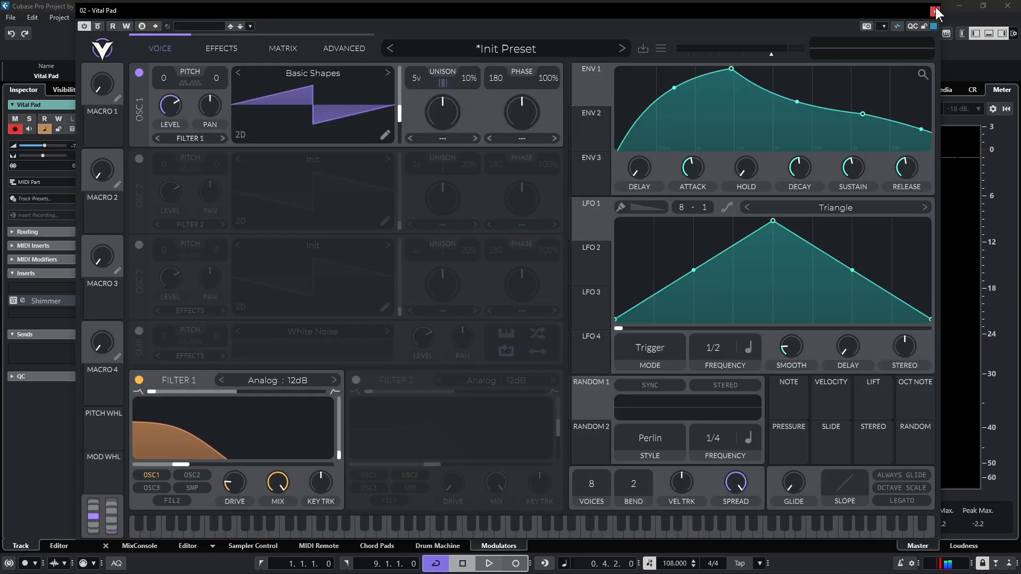
pyautogui.click(934, 11)
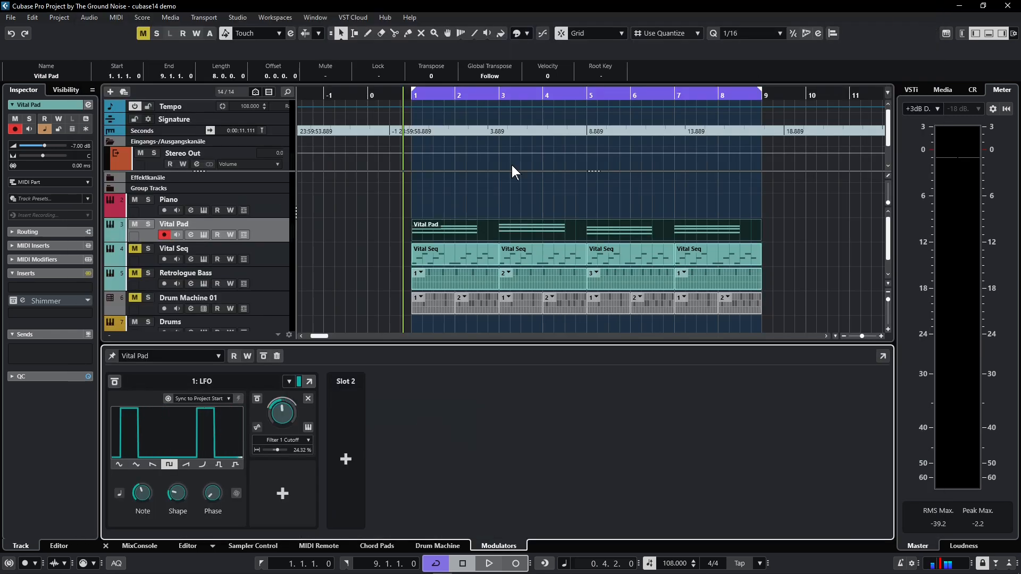
# Compare the pad with the Filter 1 Cutoff connection active and bypassed during playback, leaving the connection bypassed
pyautogui.press('space')
pyautogui.click(256, 398)
pyautogui.click(256, 399)
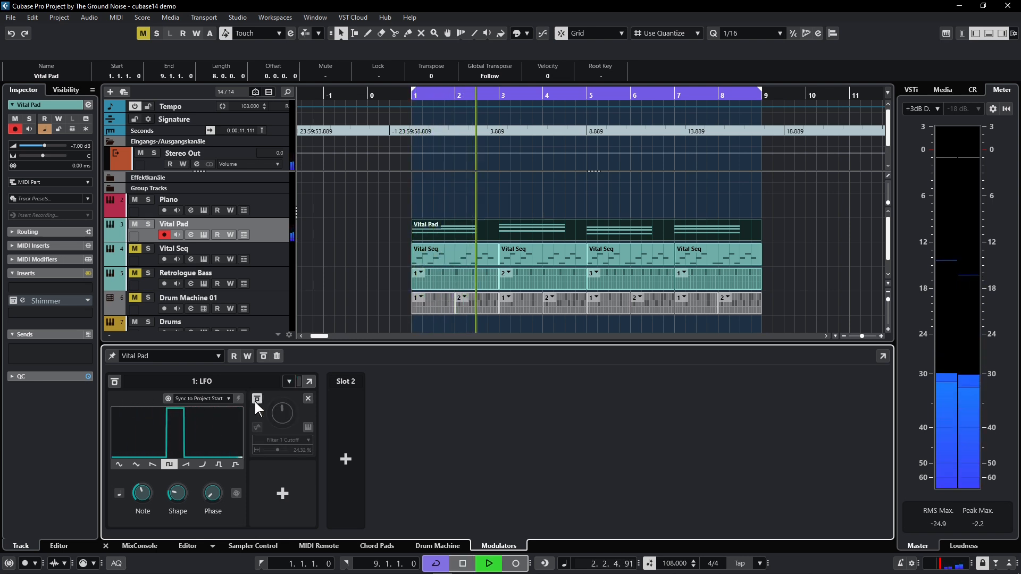
pyautogui.click(256, 399)
pyautogui.press('space')
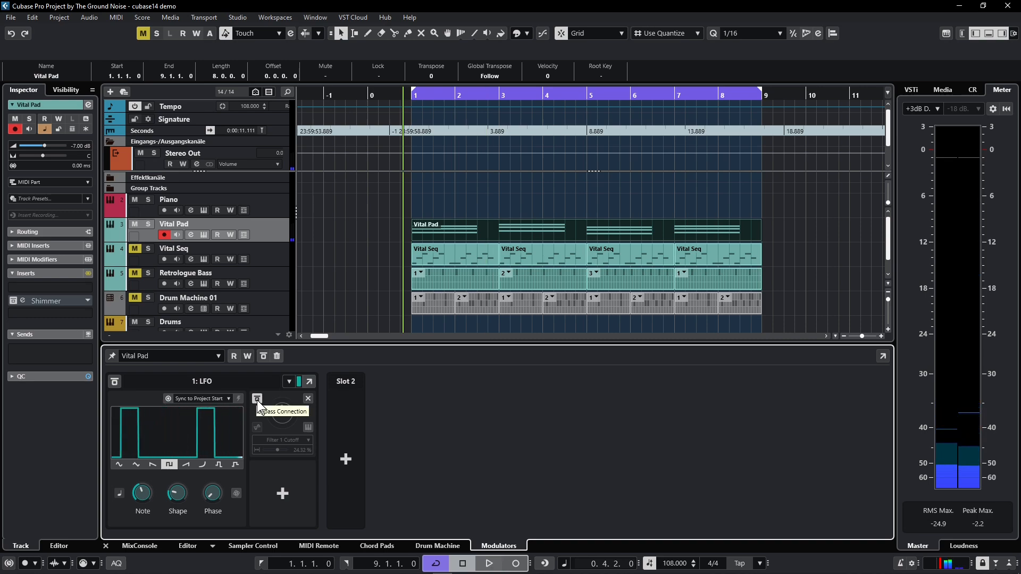
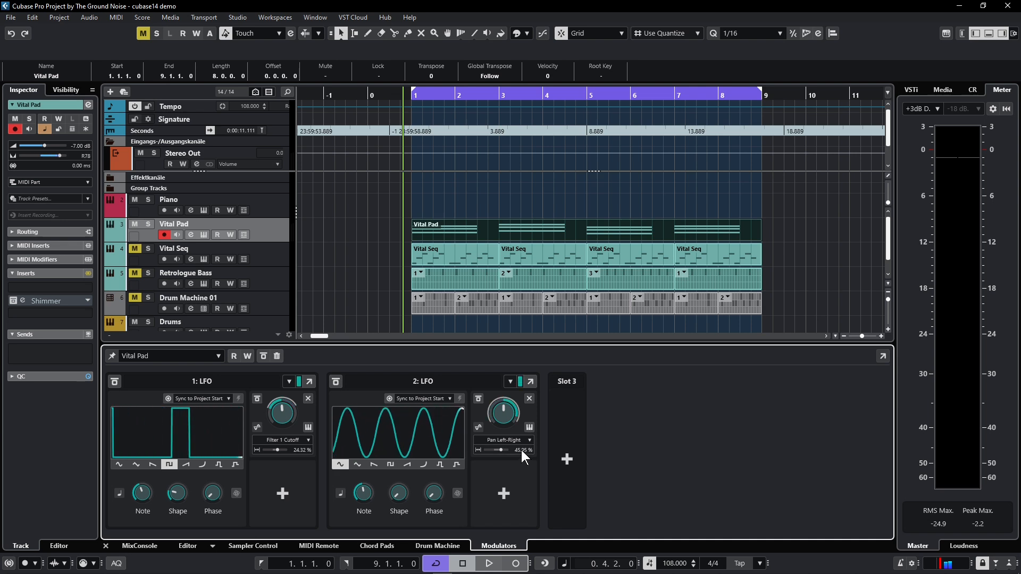
# Set the Note rate of the second LFO, which modulates Pan Left-Right, to 1/2 while listening to the Vital Pad
pyautogui.press('space')
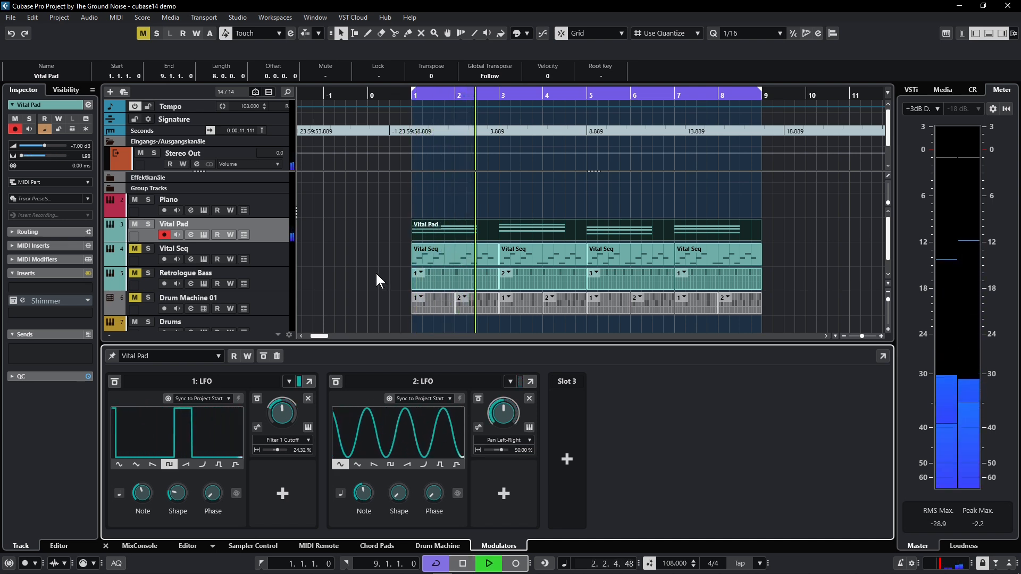
pyautogui.press('space')
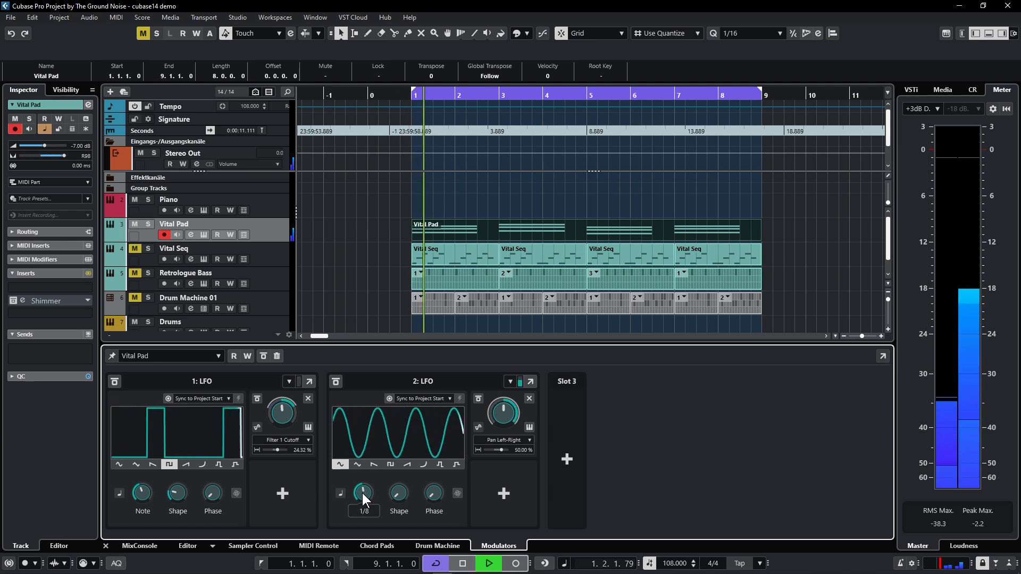
pyautogui.moveTo(362, 493); pyautogui.dragTo(366, 516)
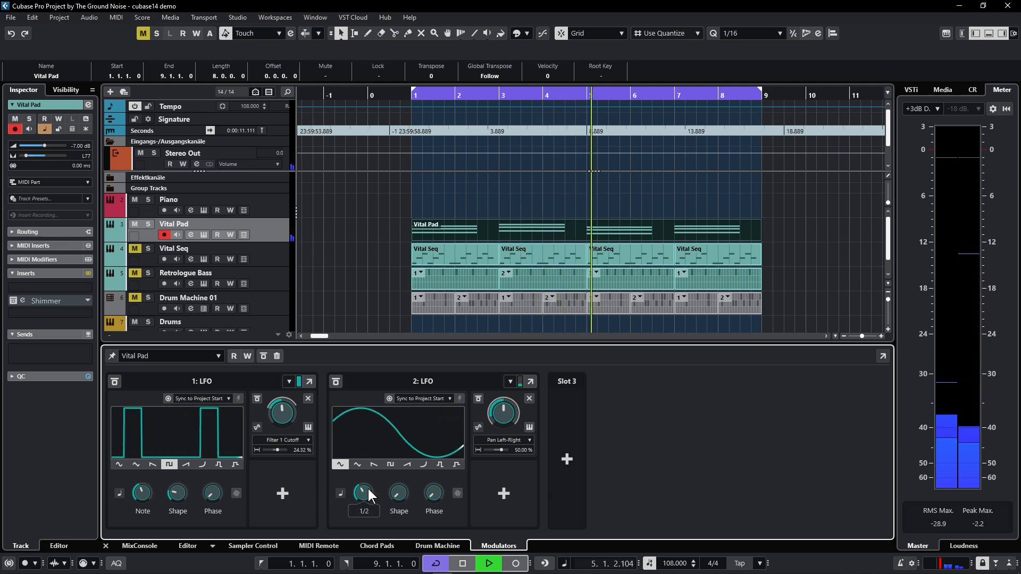
pyautogui.moveTo(397, 494)
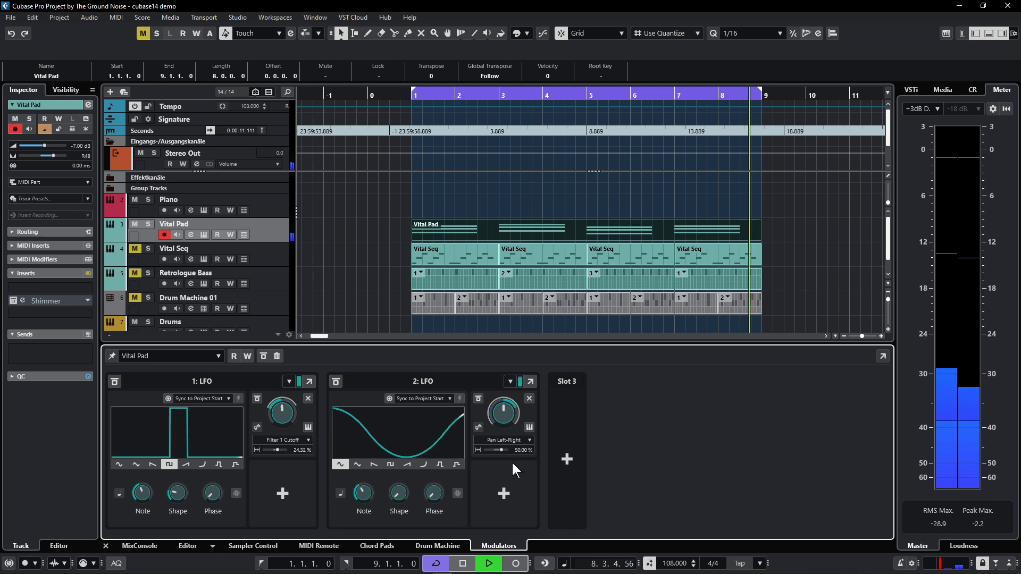
pyautogui.press('space')
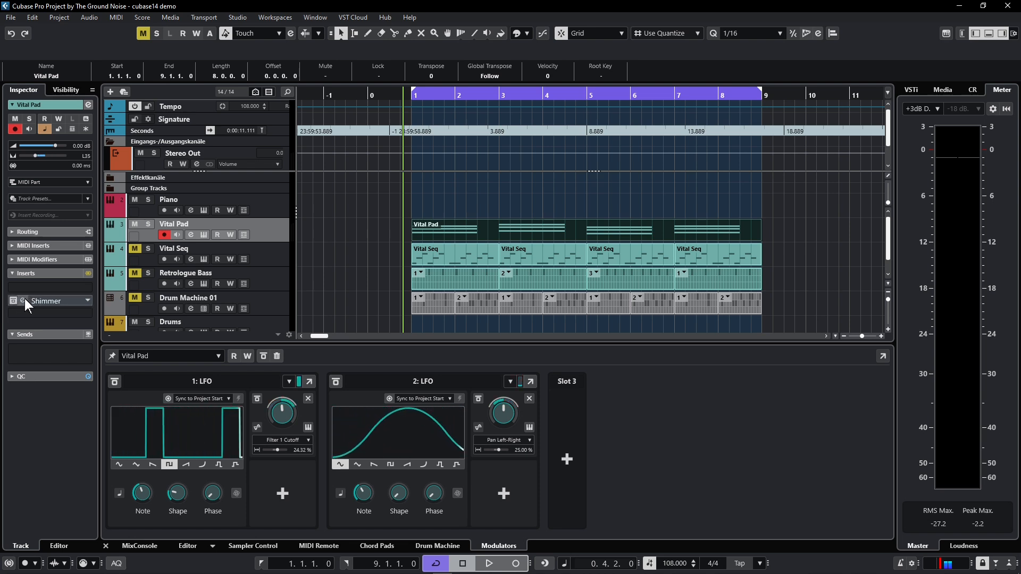
# Audition presets in the Vital Pad's Shimmer insert, including Strings Walking On Clouds and Synth Pluck Losing Your Mind, and settle on Pad Secret Organ
pyautogui.click(23, 300)
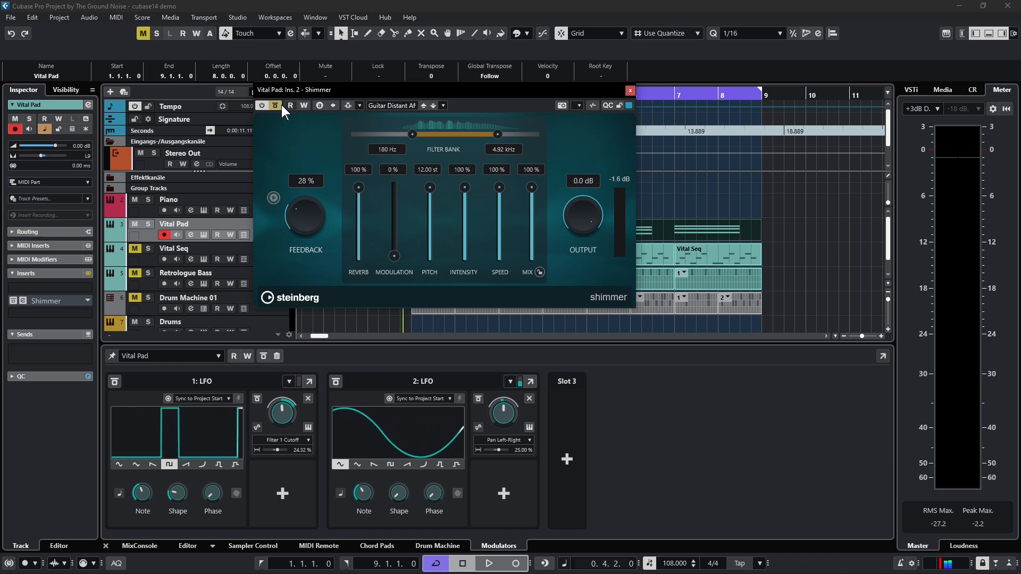
pyautogui.click(400, 106)
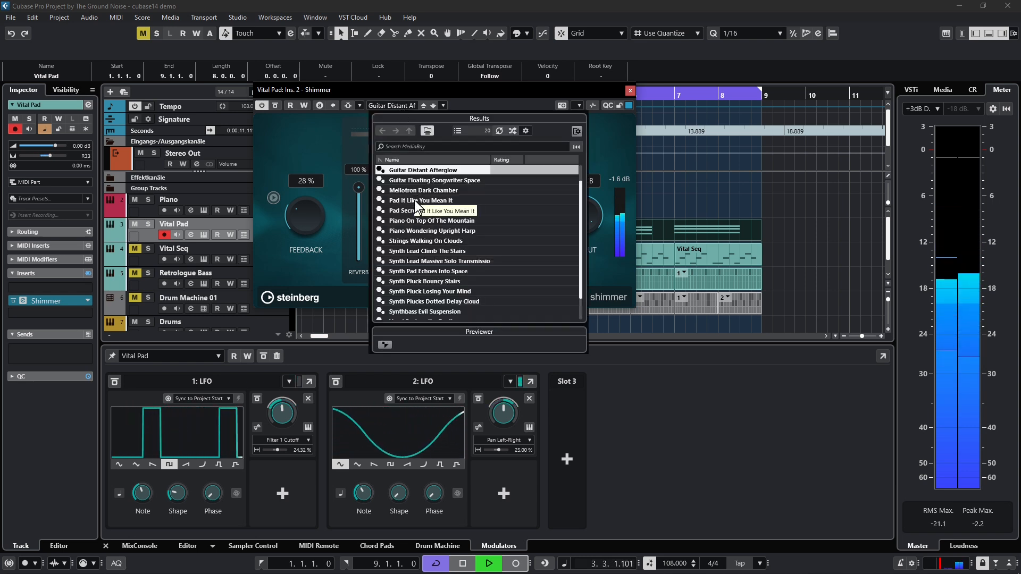
pyautogui.click(414, 200)
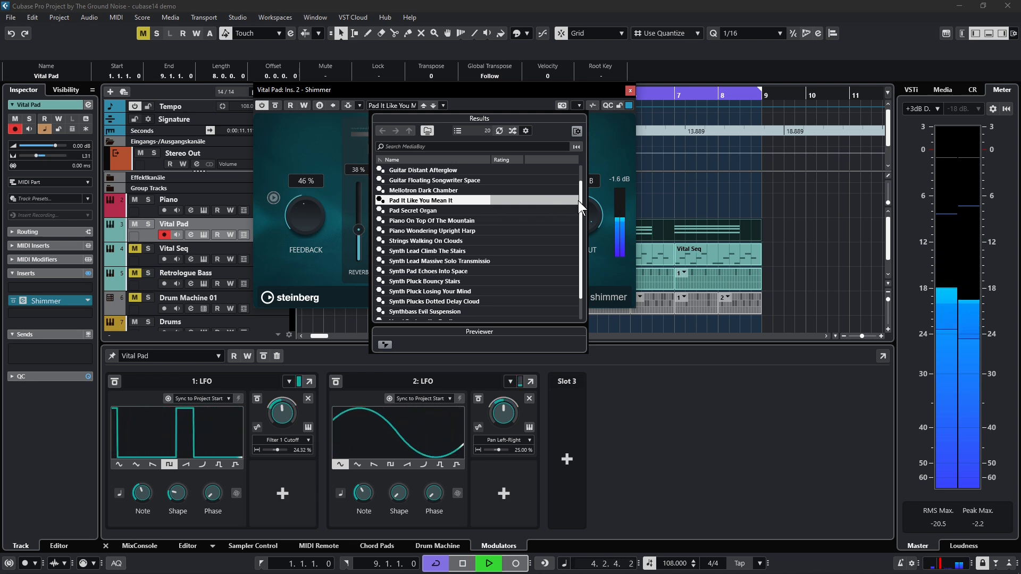
pyautogui.click(419, 212)
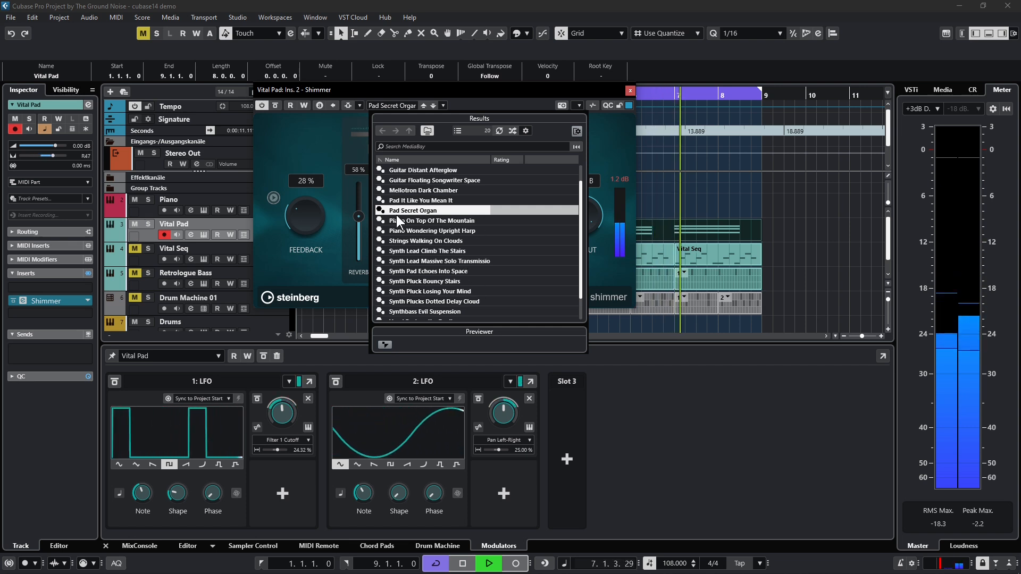
pyautogui.click(458, 242)
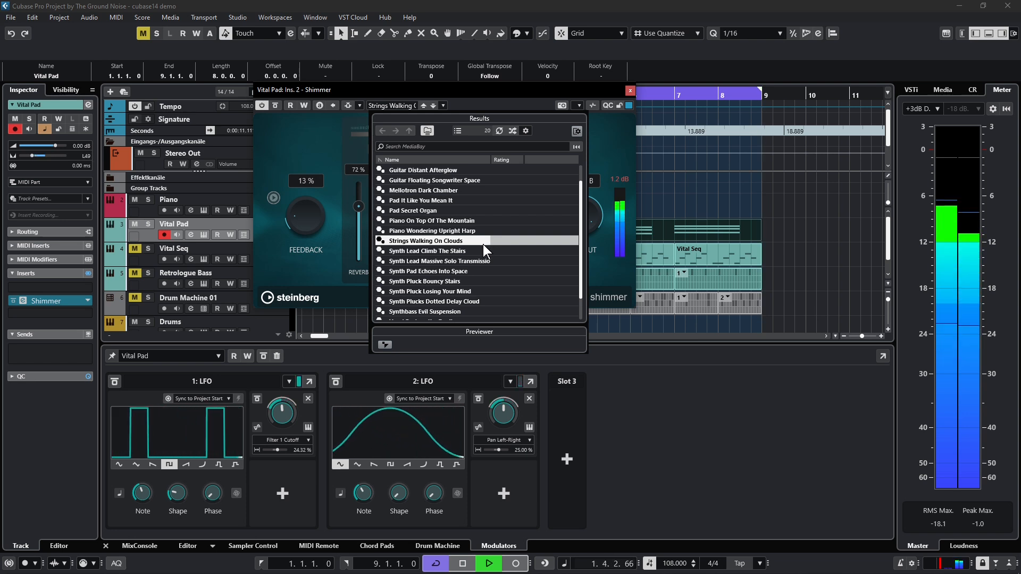
pyautogui.click(435, 290)
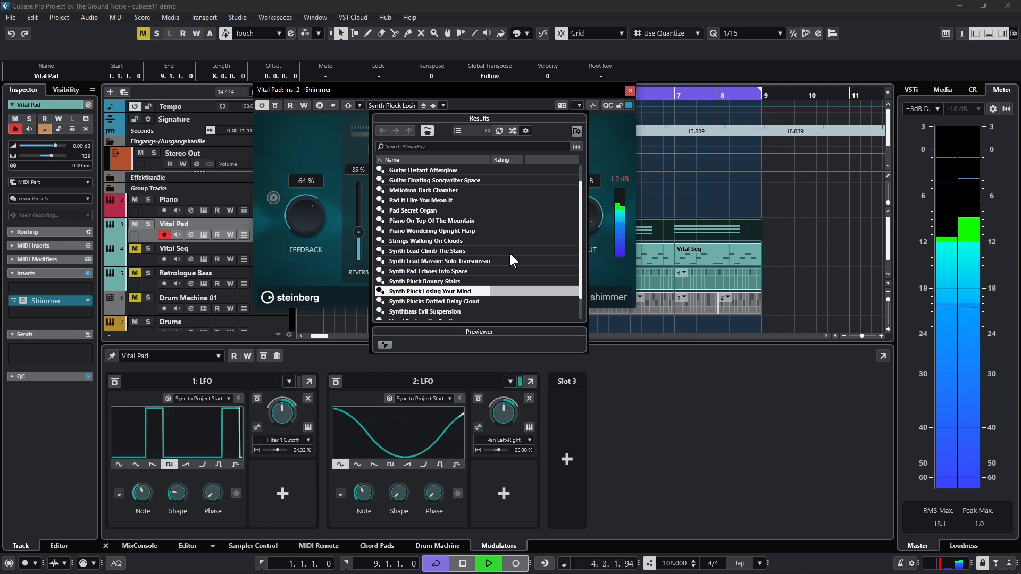
pyautogui.scroll(-1, 509, 251)
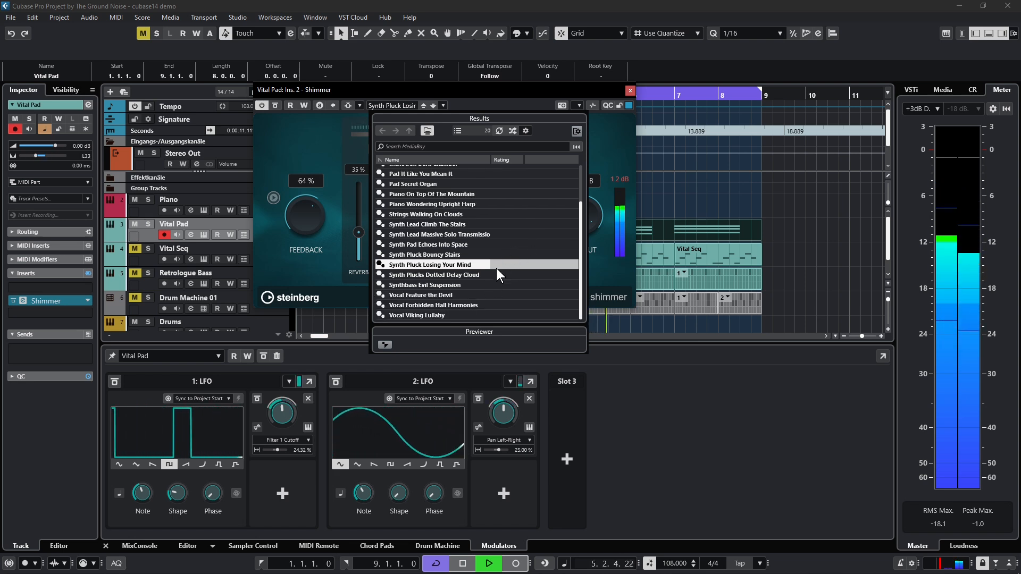
pyautogui.scroll(2, 495, 269)
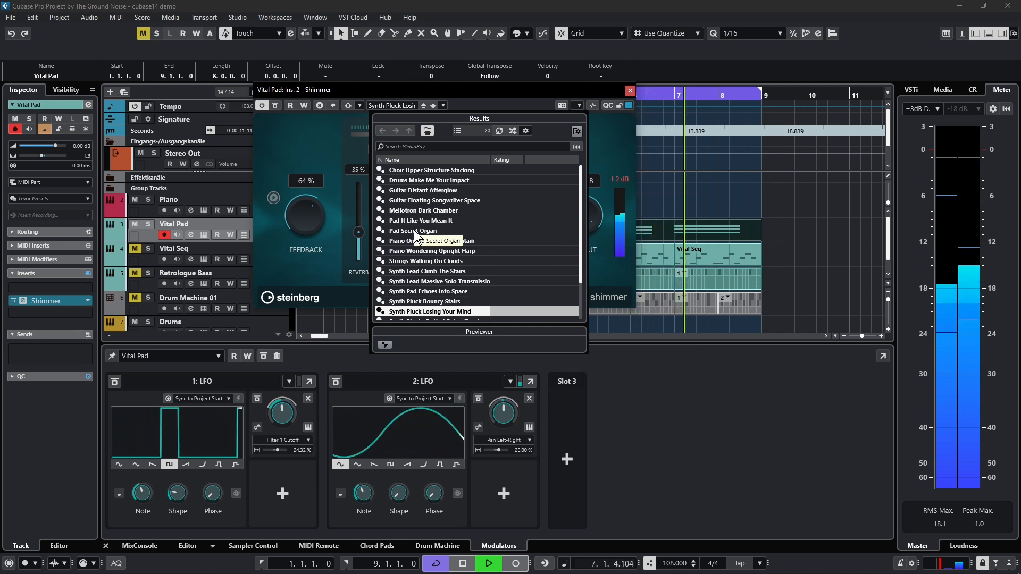
pyautogui.click(530, 223)
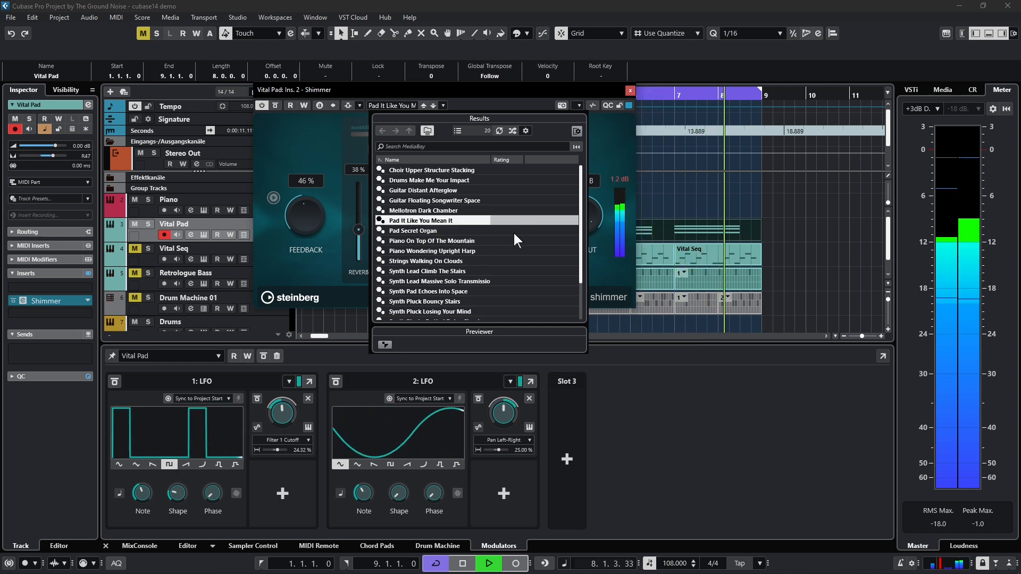
pyautogui.click(438, 231)
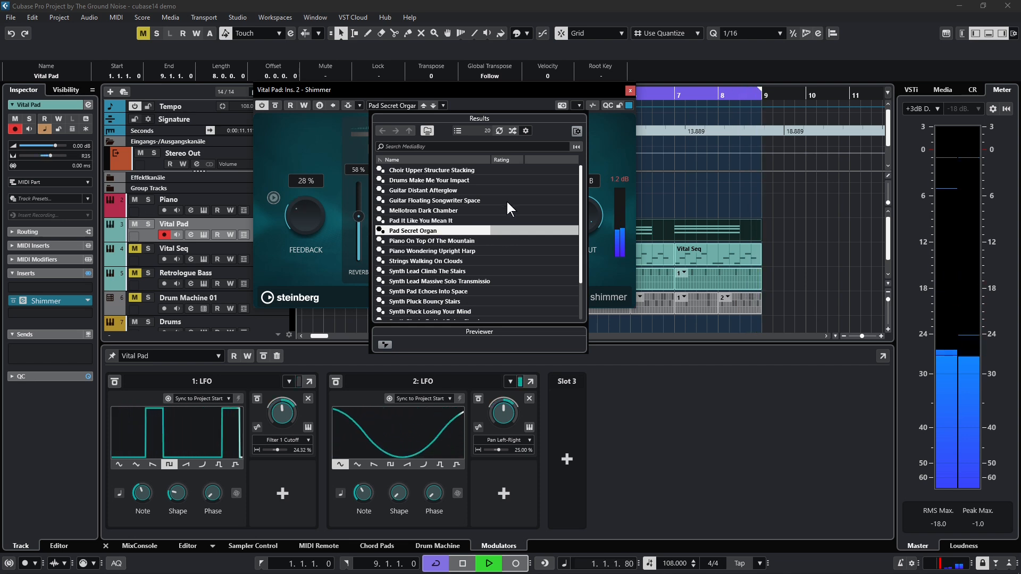
pyautogui.click(513, 87)
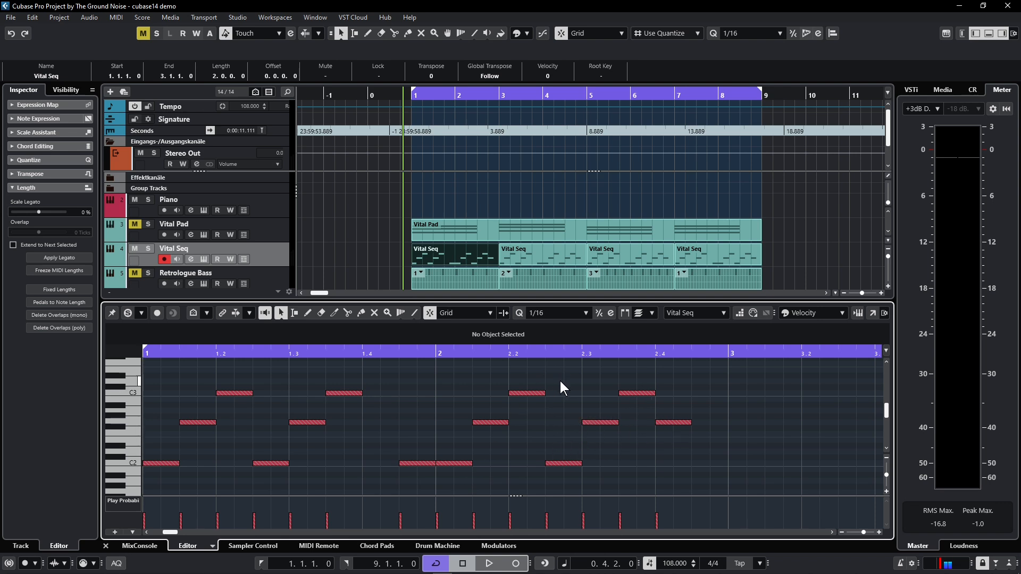
# Listen to the first Vital Seq part and compare its Velocity and Play Probability lanes in a temporarily enlarged controller area
pyautogui.press('space')
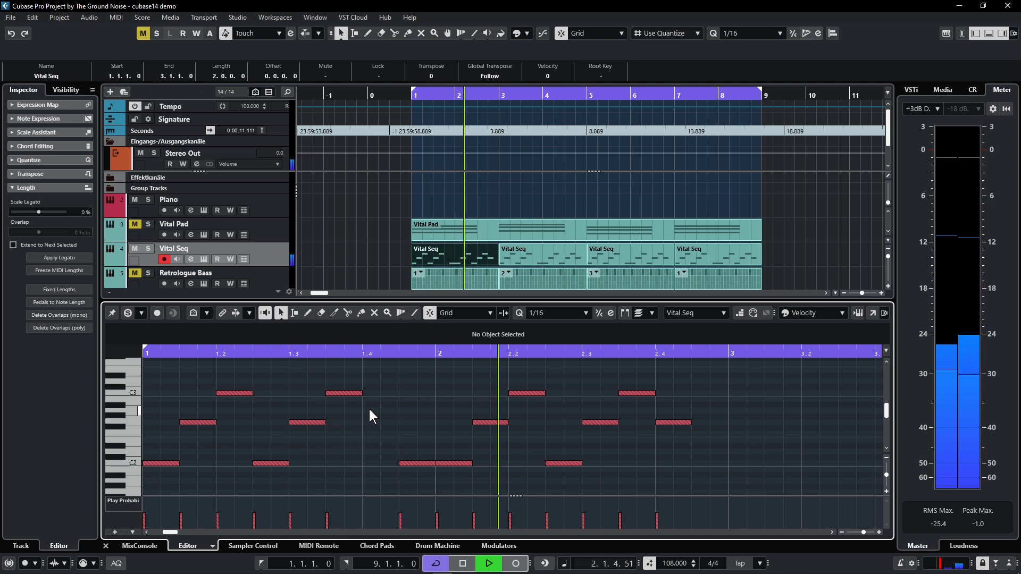
pyautogui.press('space')
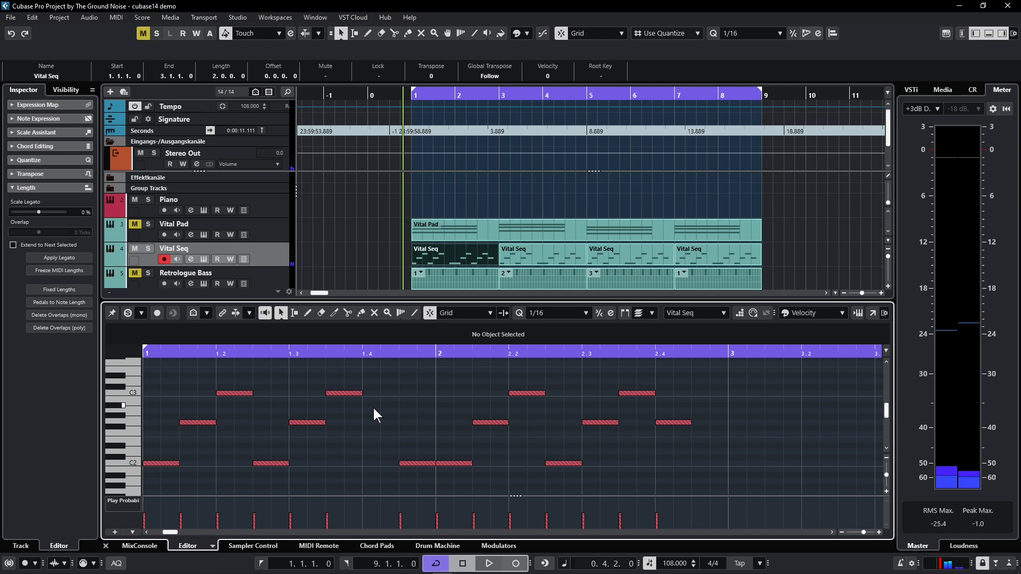
pyautogui.moveTo(374, 497); pyautogui.dragTo(390, 412)
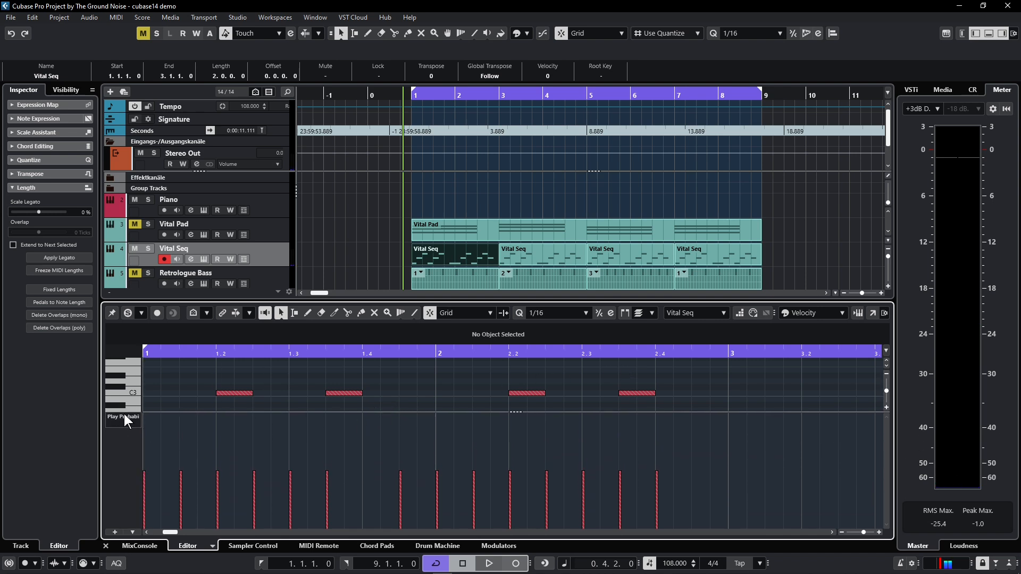
pyautogui.click(123, 417)
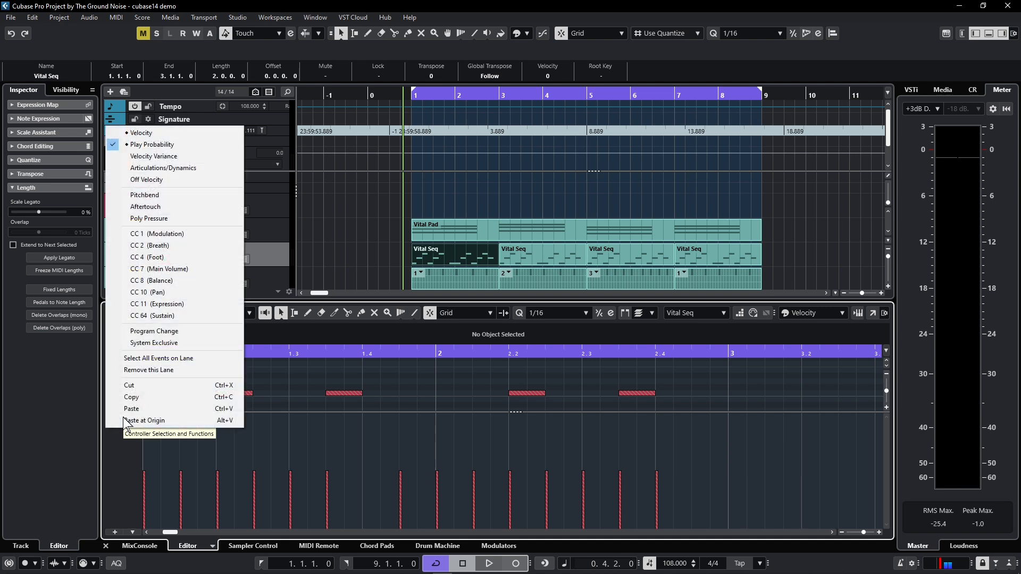
pyautogui.click(139, 134)
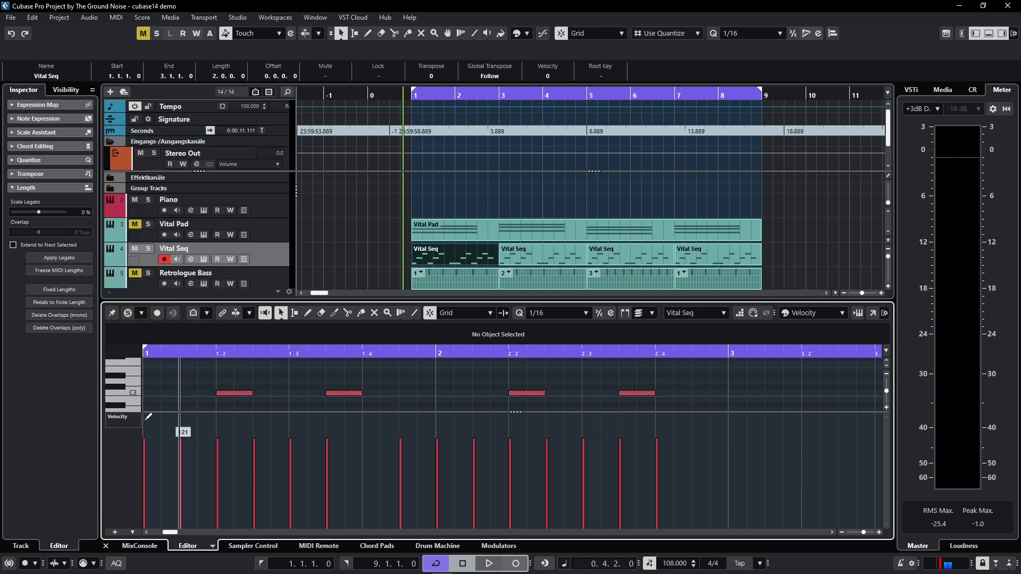
pyautogui.click(118, 423)
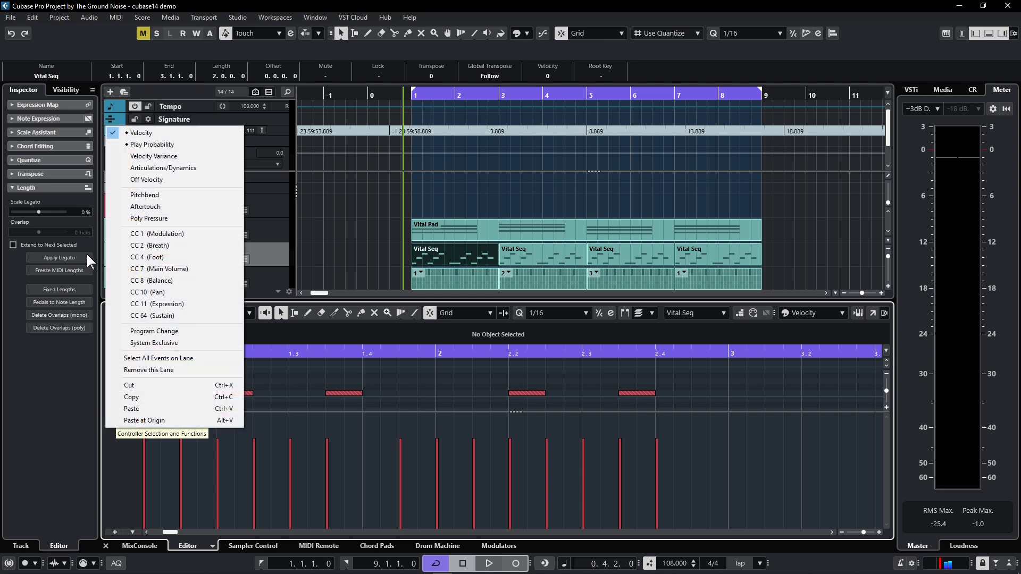
pyautogui.click(183, 147)
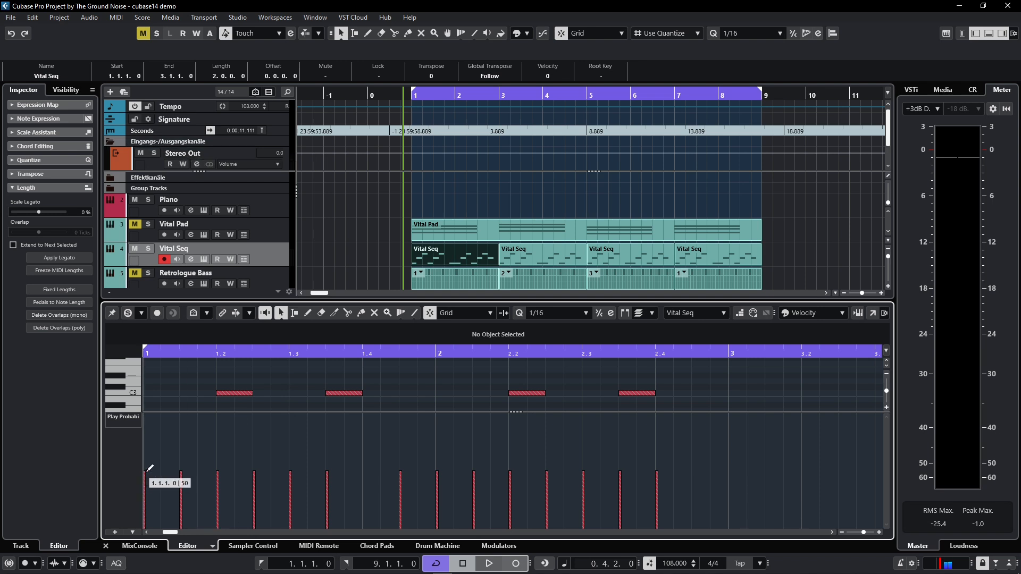
pyautogui.moveTo(473, 412); pyautogui.dragTo(446, 470)
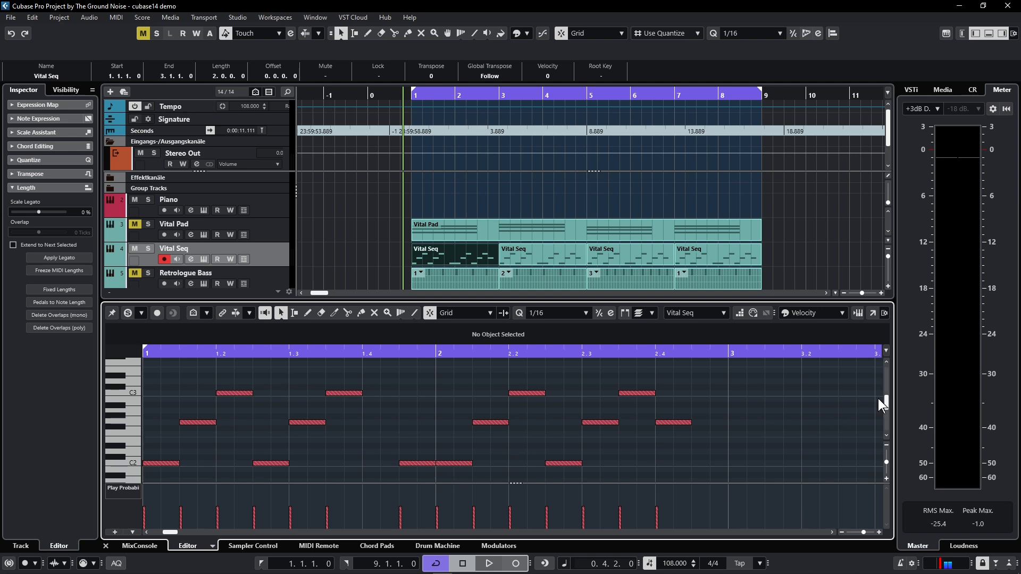
# Open the Vital Seq's StudioDelay insert and audition the Lead Vocal Tape Echo, Choir Ethereal Cathedral, Plucks Retro Pumping and Plucks Bouncy Cloud presets
pyautogui.click(419, 253)
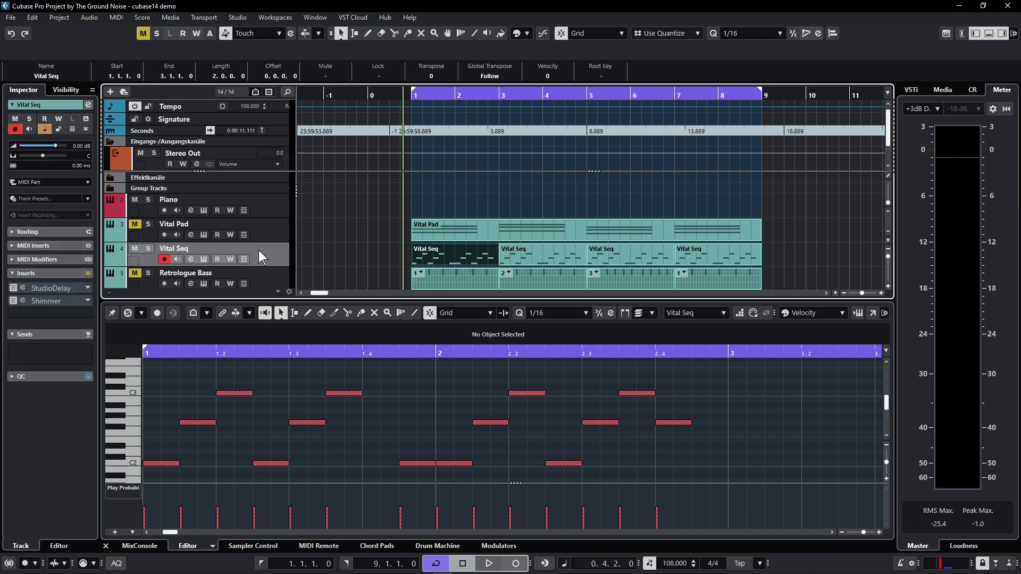
pyautogui.click(23, 288)
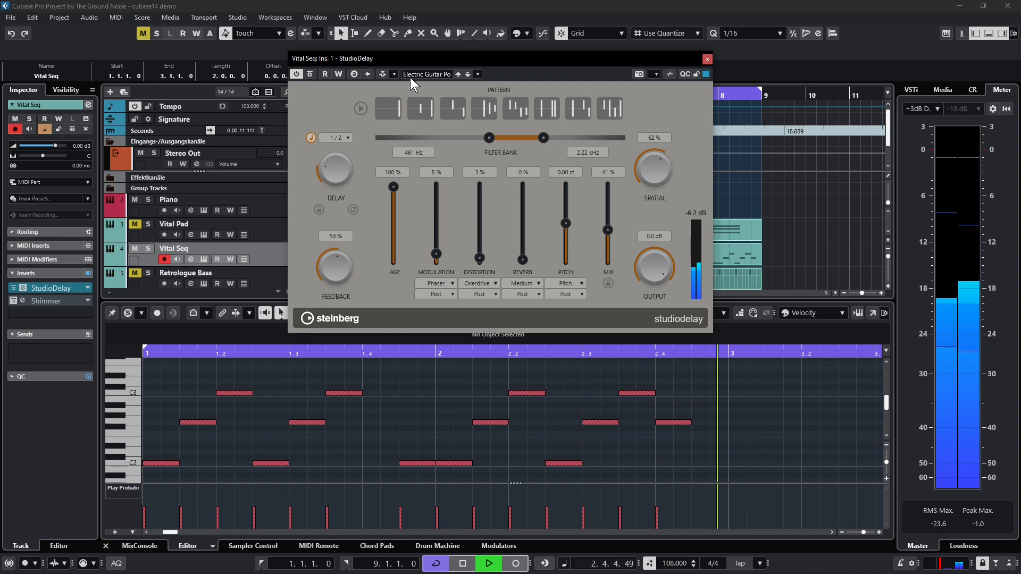
pyautogui.click(423, 74)
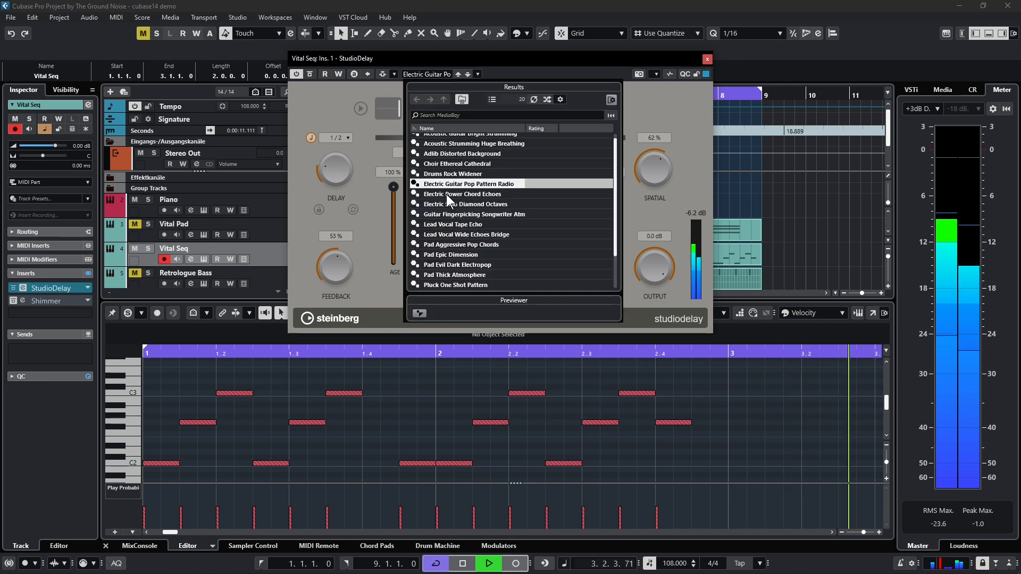
pyautogui.click(444, 223)
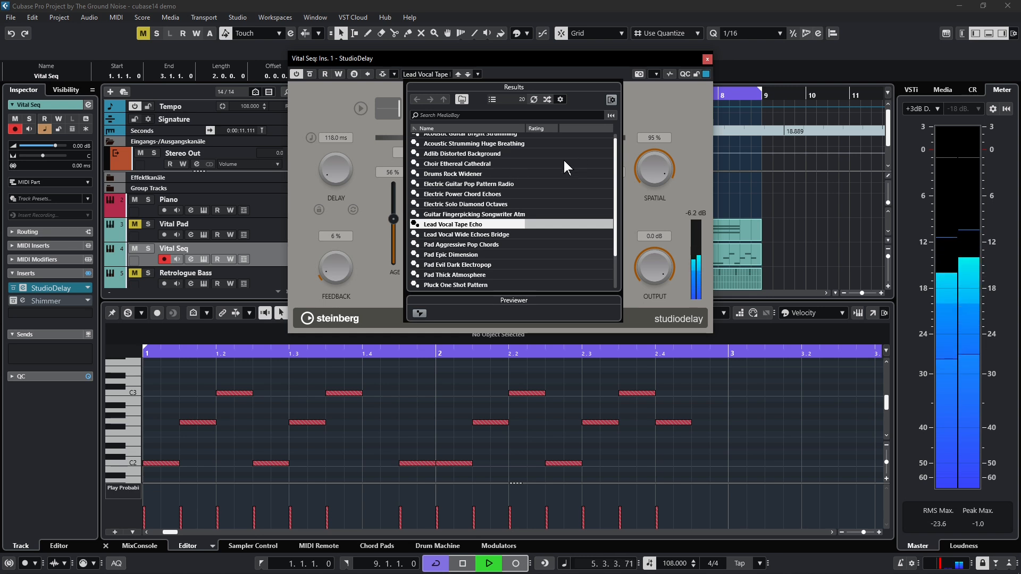
pyautogui.click(483, 164)
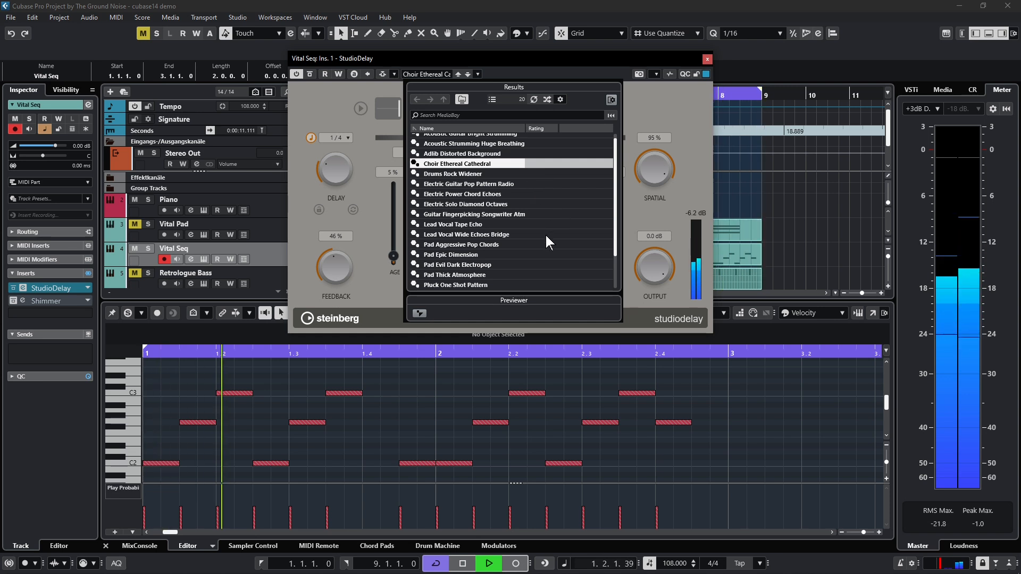
pyautogui.scroll(-2, 569, 251)
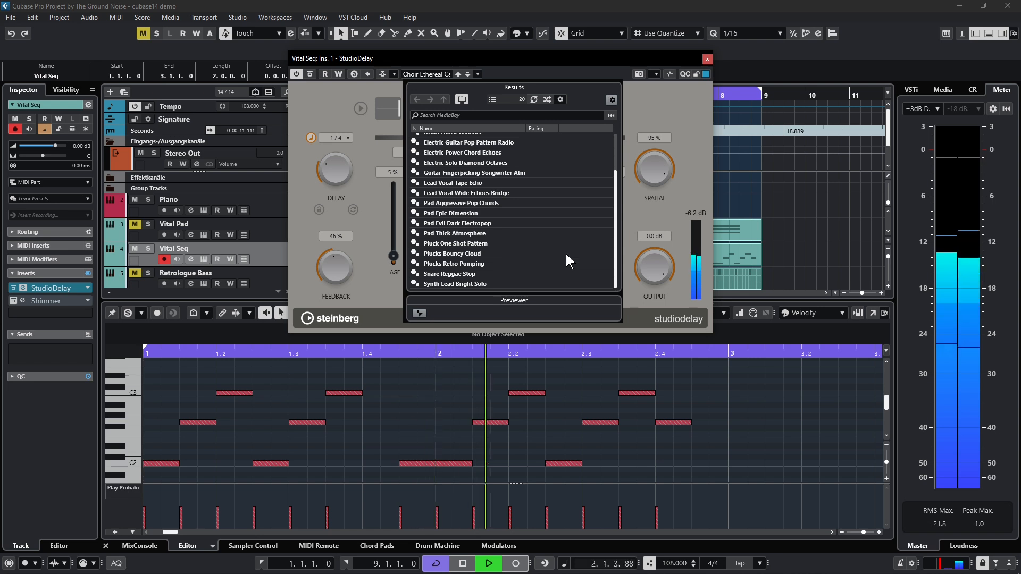
pyautogui.click(454, 264)
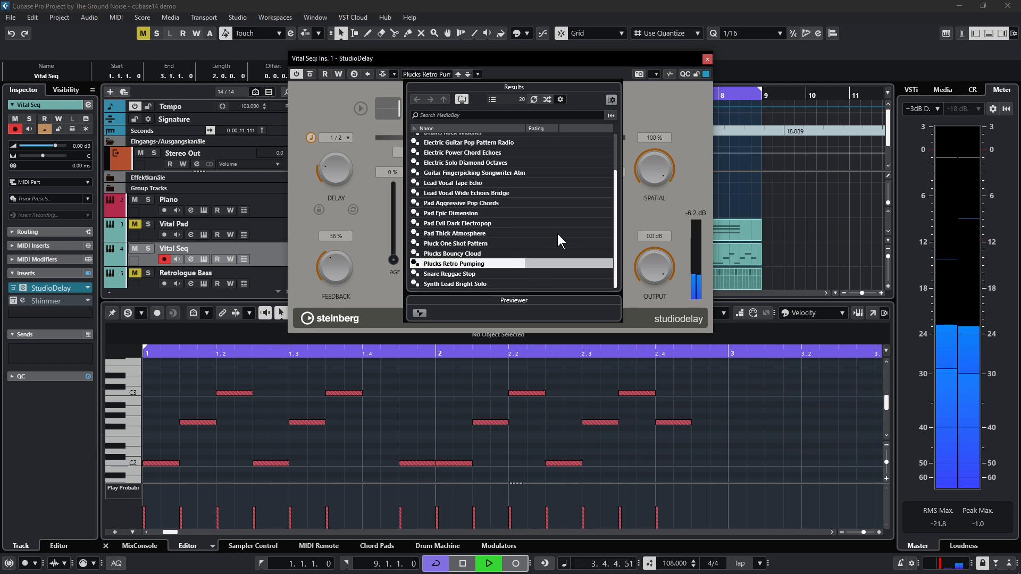
pyautogui.click(468, 253)
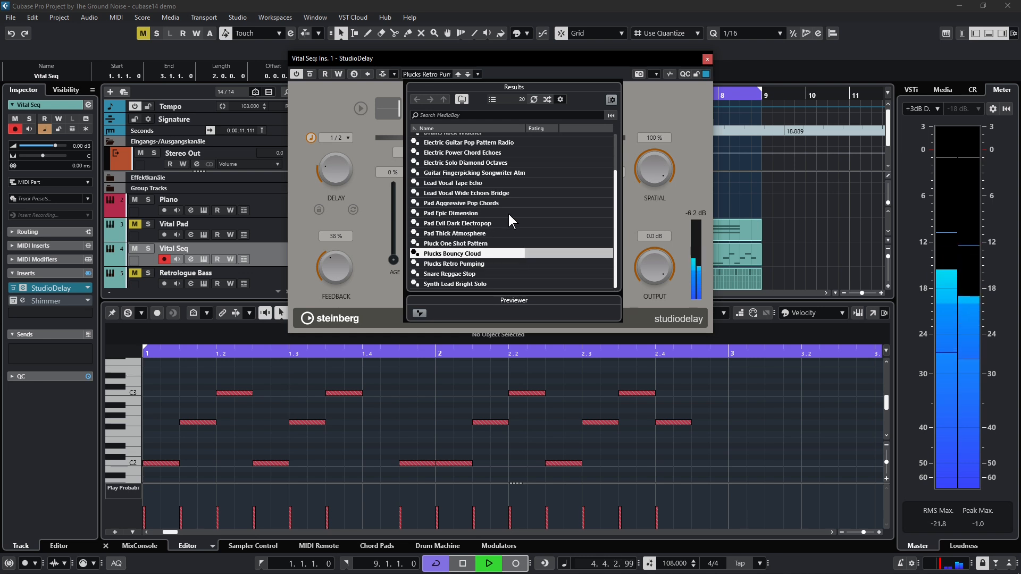
# Load the Electric Guitar Pop Pattern Radio preset in StudioDelay and set its Distortion to 54 %
pyautogui.scroll(1, 514, 234)
pyautogui.scroll(1, 515, 234)
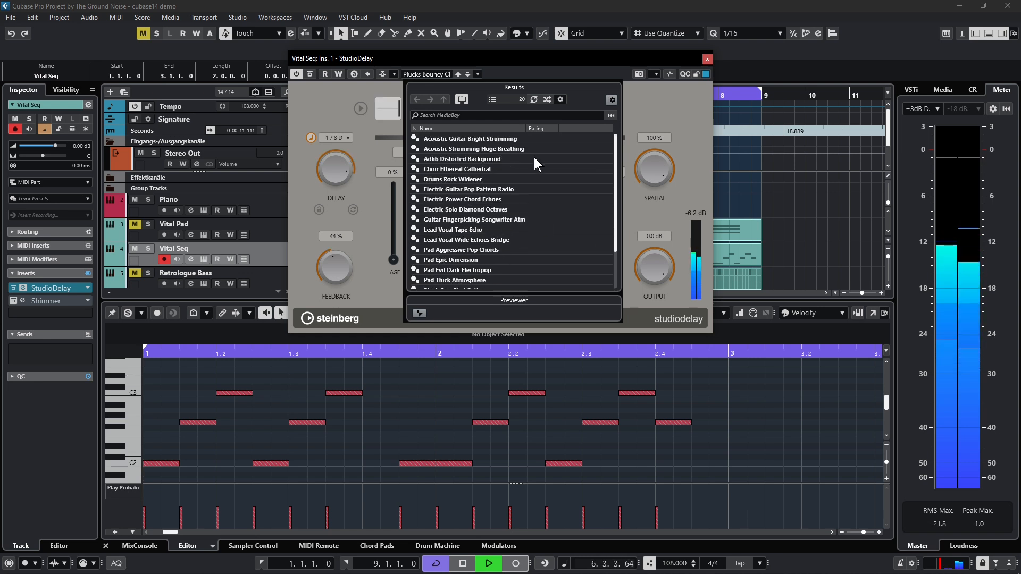
pyautogui.click(505, 190)
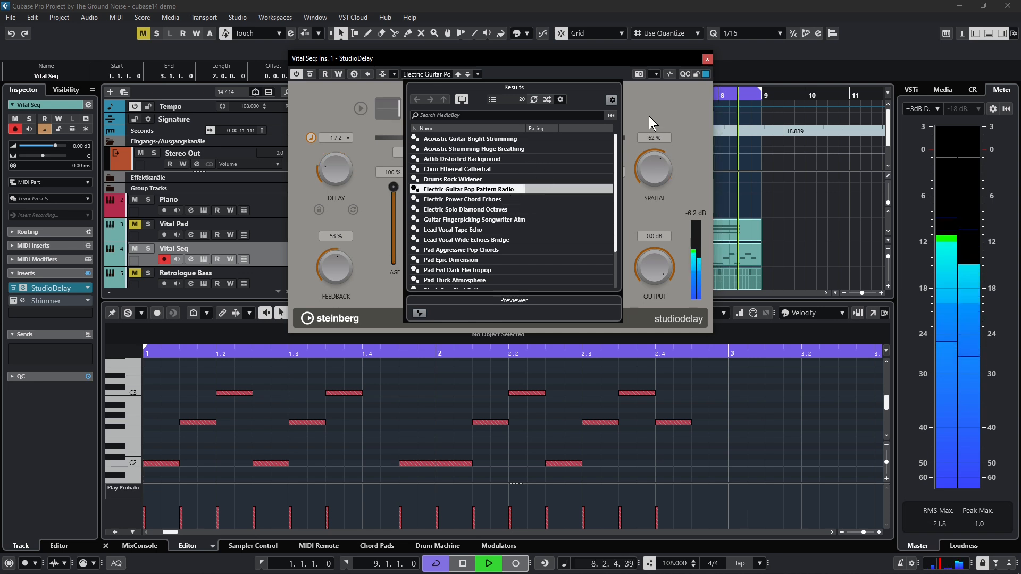
pyautogui.click(668, 106)
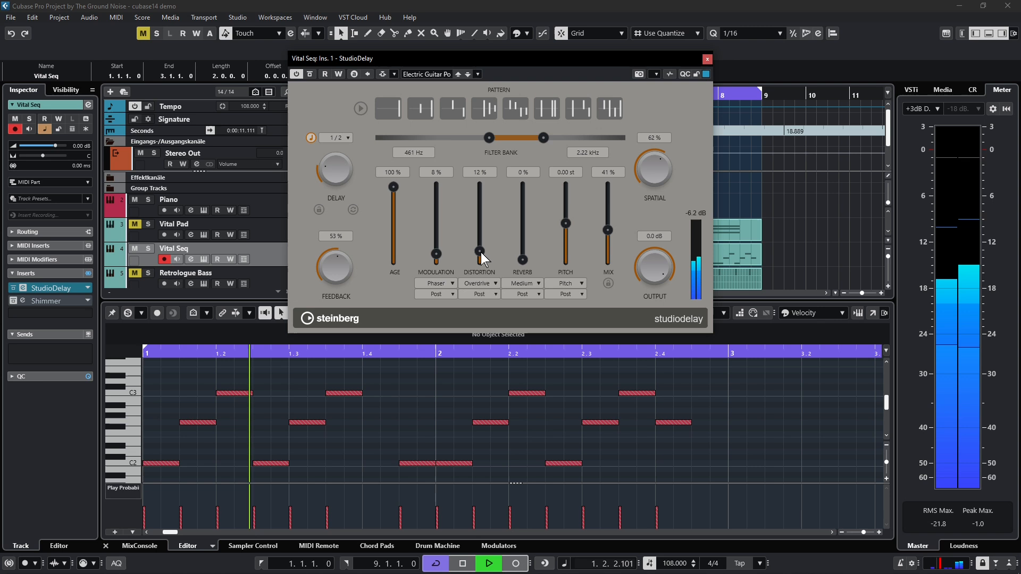
pyautogui.moveTo(481, 254); pyautogui.dragTo(490, 224)
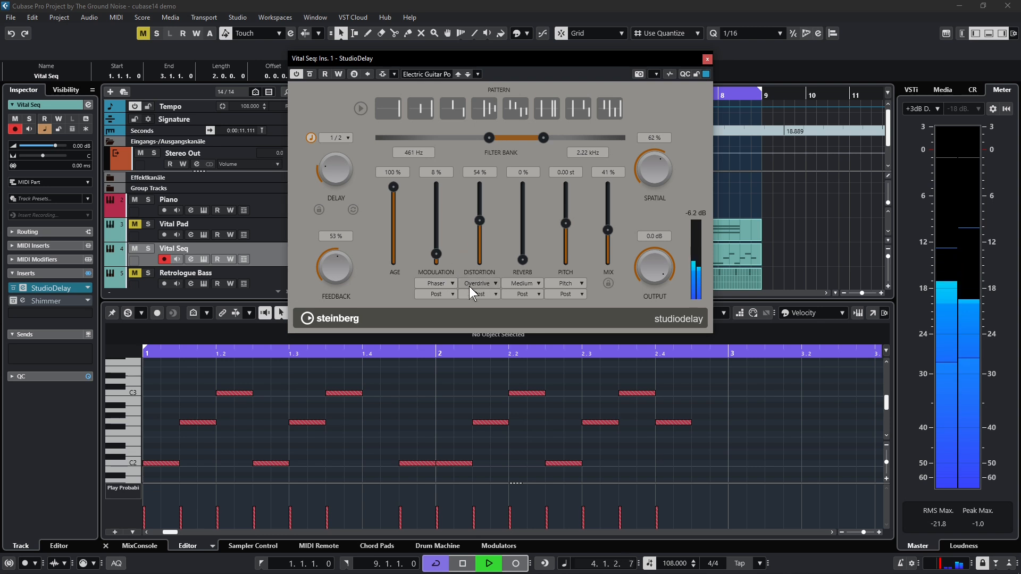
# Set StudioDelay's Modulation amount to 45 % and view the available modulation and distortion types
pyautogui.moveTo(447, 215); pyautogui.dragTo(448, 228)
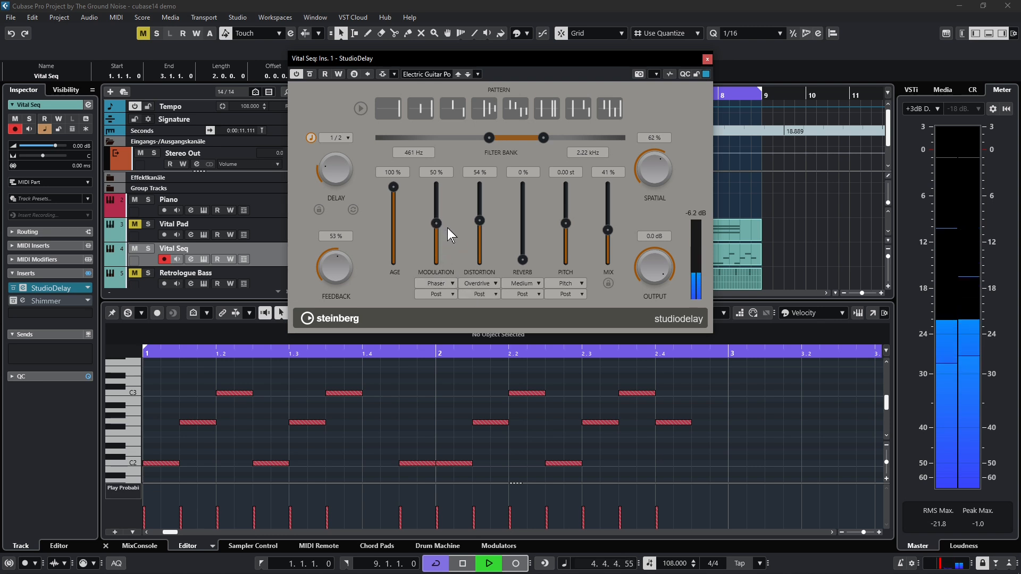
pyautogui.click(435, 282)
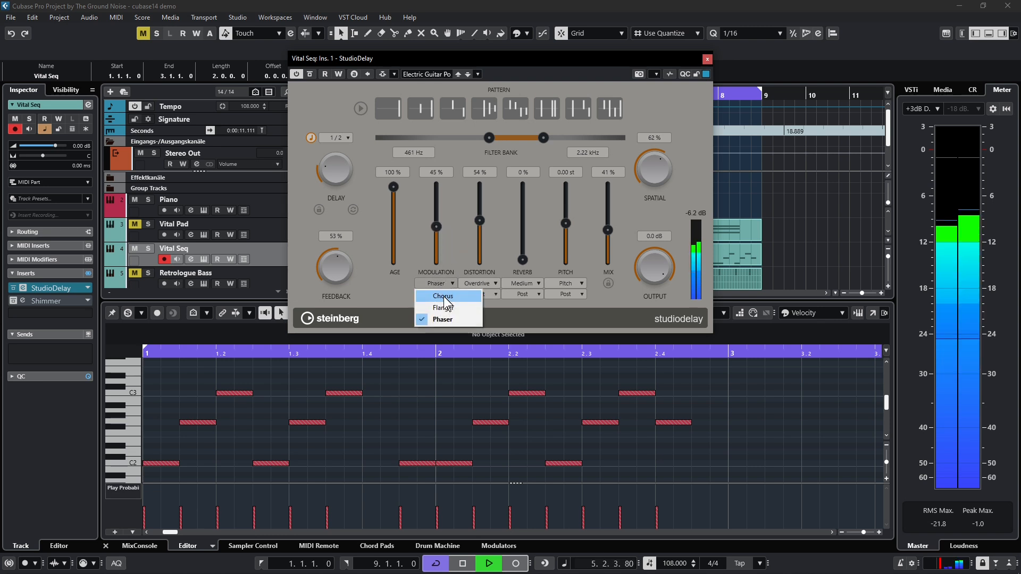
pyautogui.click(477, 284)
pyautogui.click(477, 284)
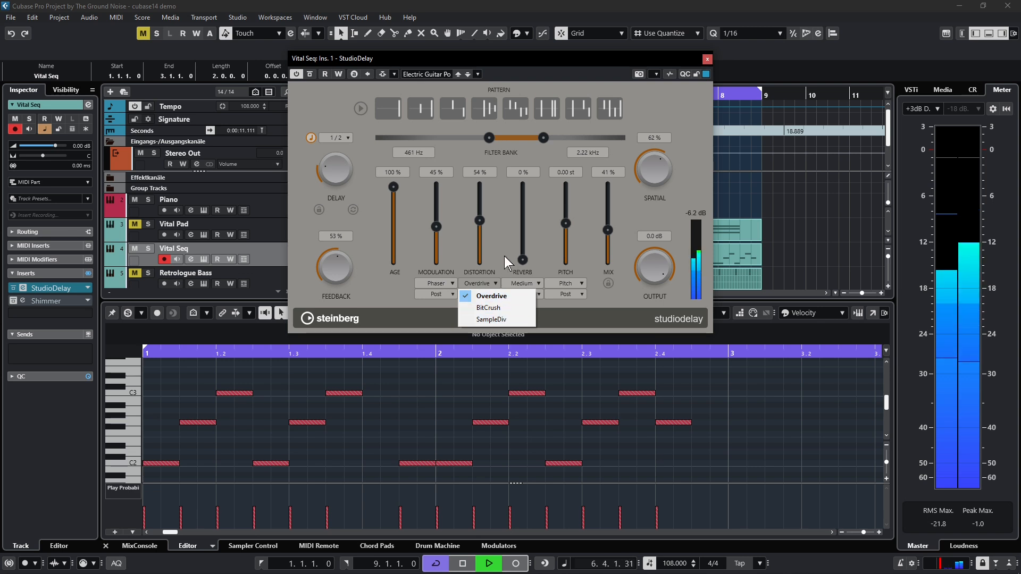
pyautogui.click(505, 256)
# Set StudioDelay's Reverb amount to 20 % and view the available reverb lengths and pitch modes
pyautogui.moveTo(521, 259); pyautogui.dragTo(529, 215)
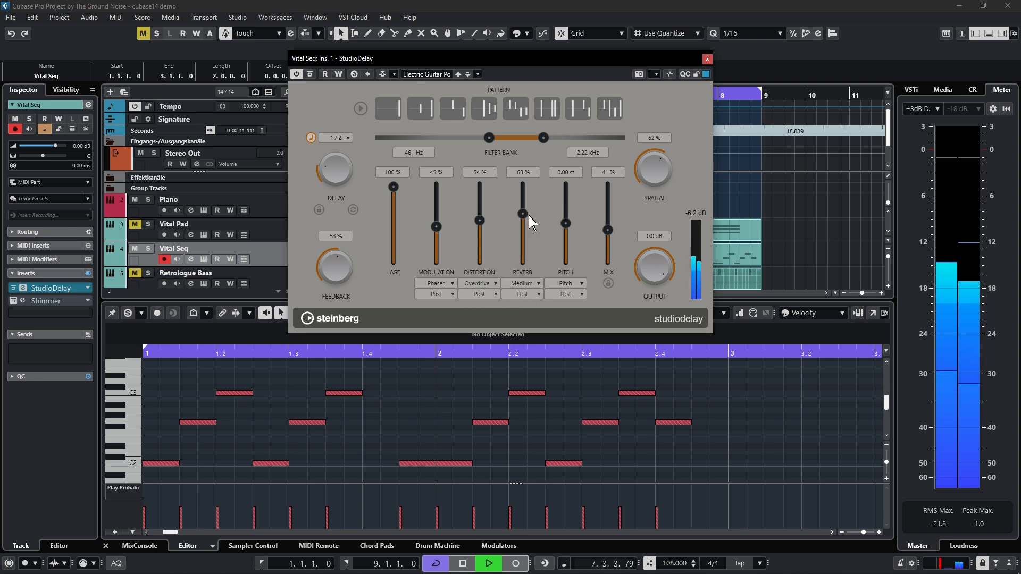
pyautogui.click(528, 282)
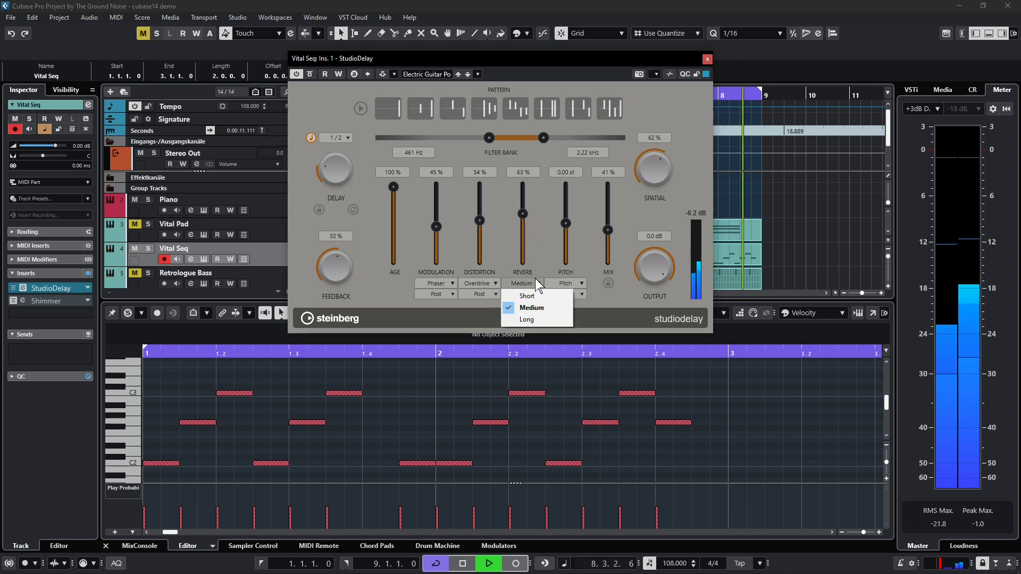
pyautogui.click(534, 279)
pyautogui.moveTo(523, 213); pyautogui.dragTo(522, 245)
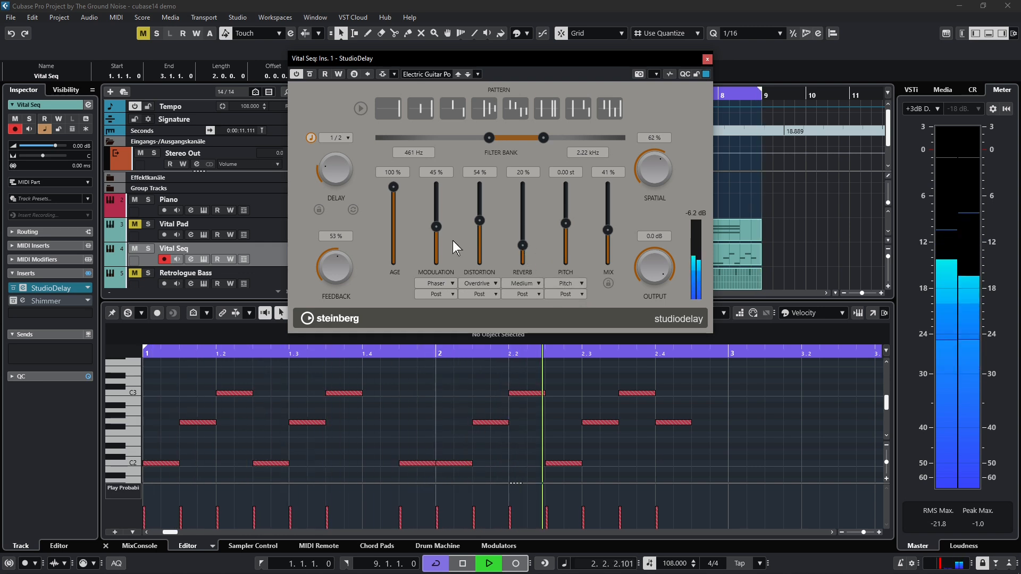
pyautogui.click(559, 282)
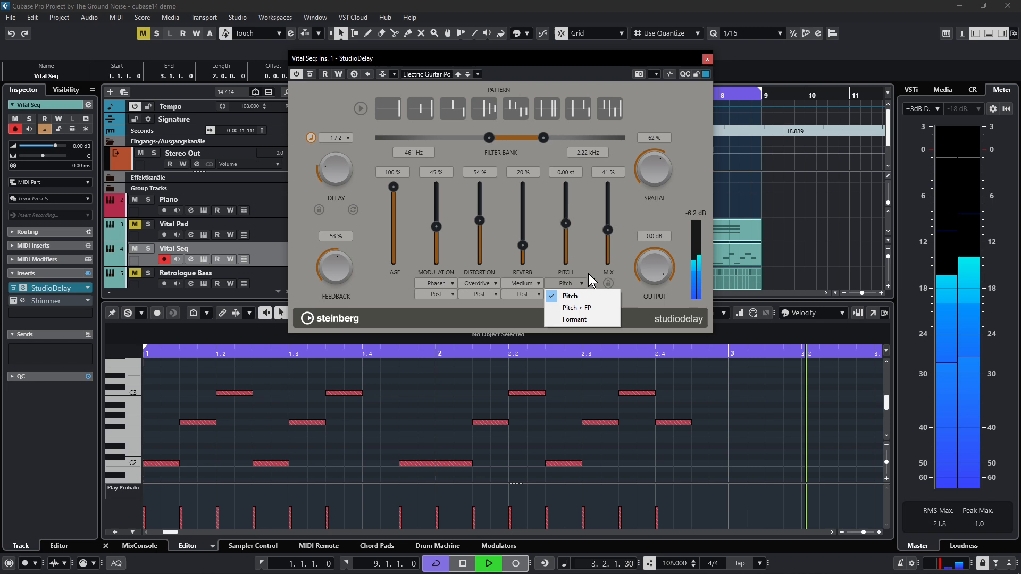
pyautogui.click(582, 246)
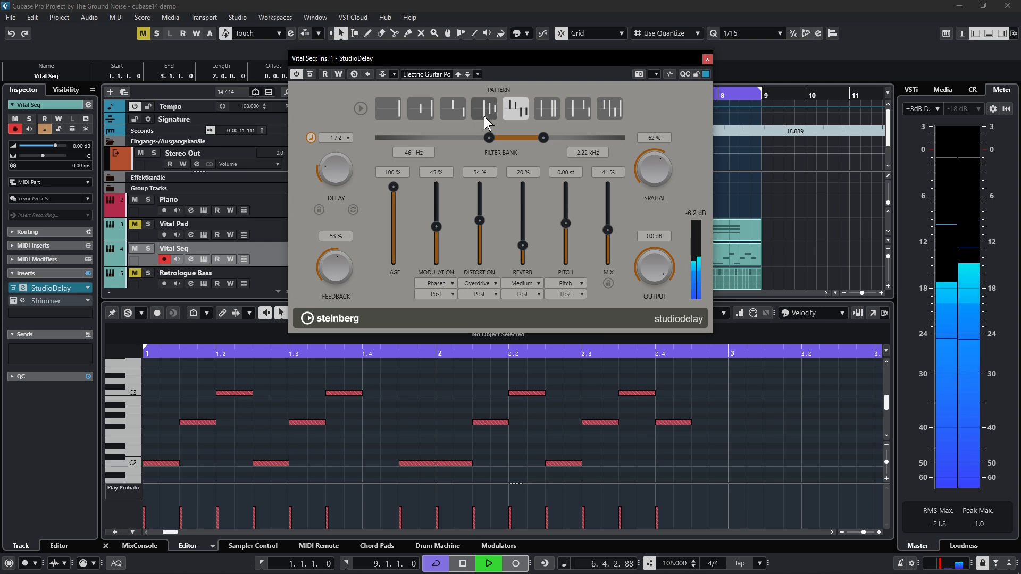
# Choose the sixth StudioDelay pattern, then stop playback and close the plug-in window
pyautogui.click(550, 115)
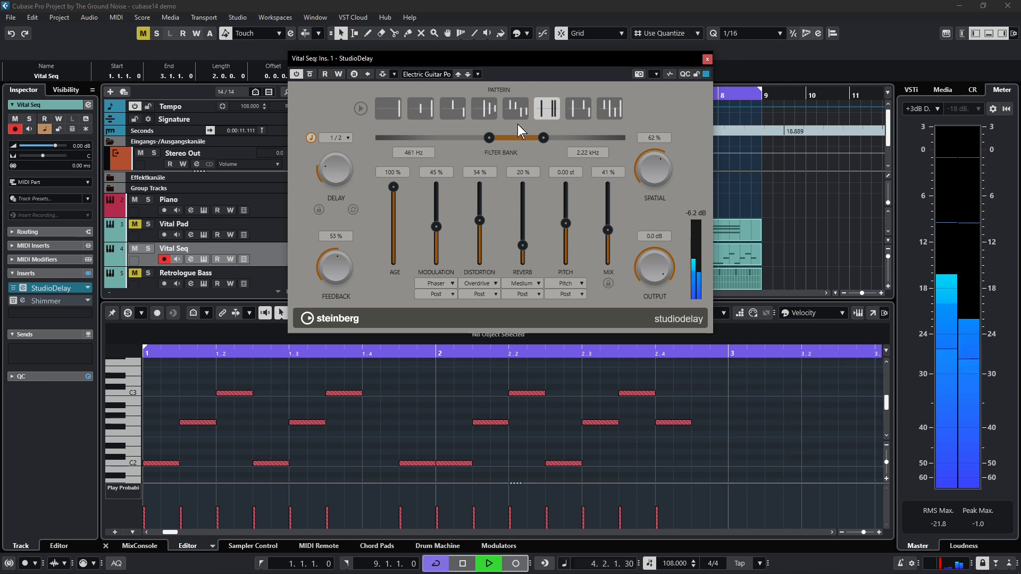
pyautogui.press('space')
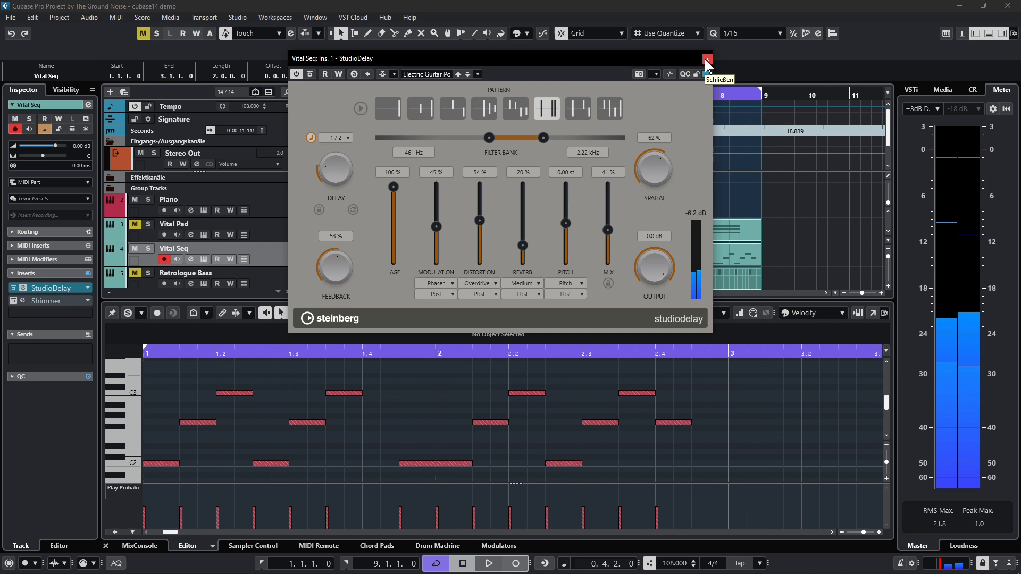
pyautogui.click(706, 59)
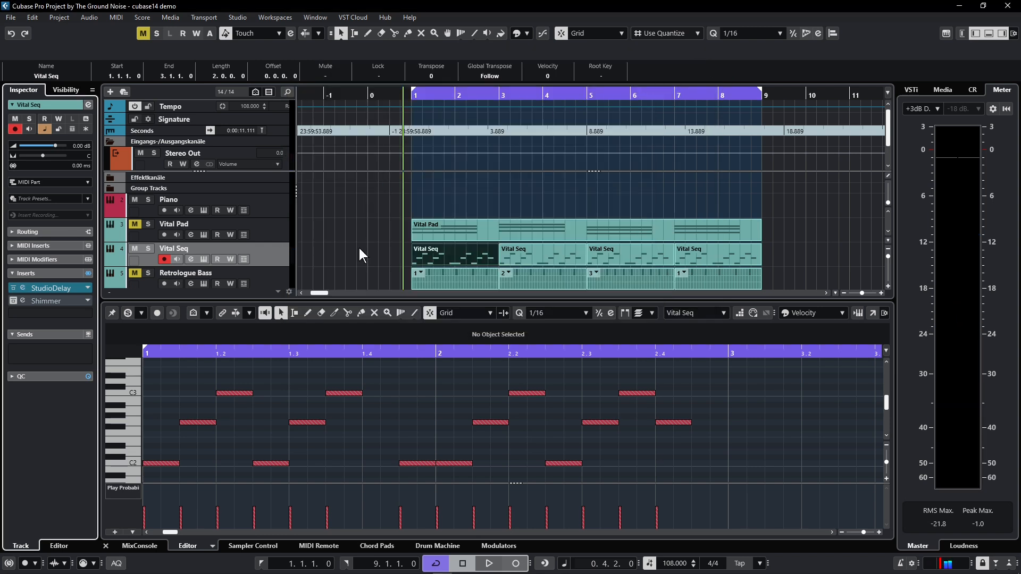
# Enable the Shimmer insert on the Vital Seq track and listen to it combined with StudioDelay
pyautogui.click(12, 300)
pyautogui.press('space')
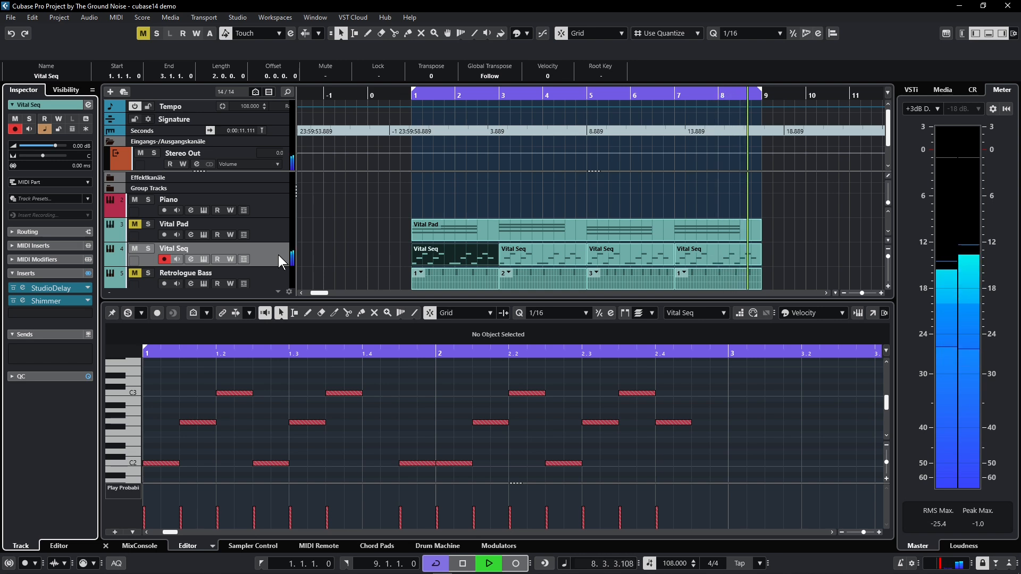
pyautogui.press('space')
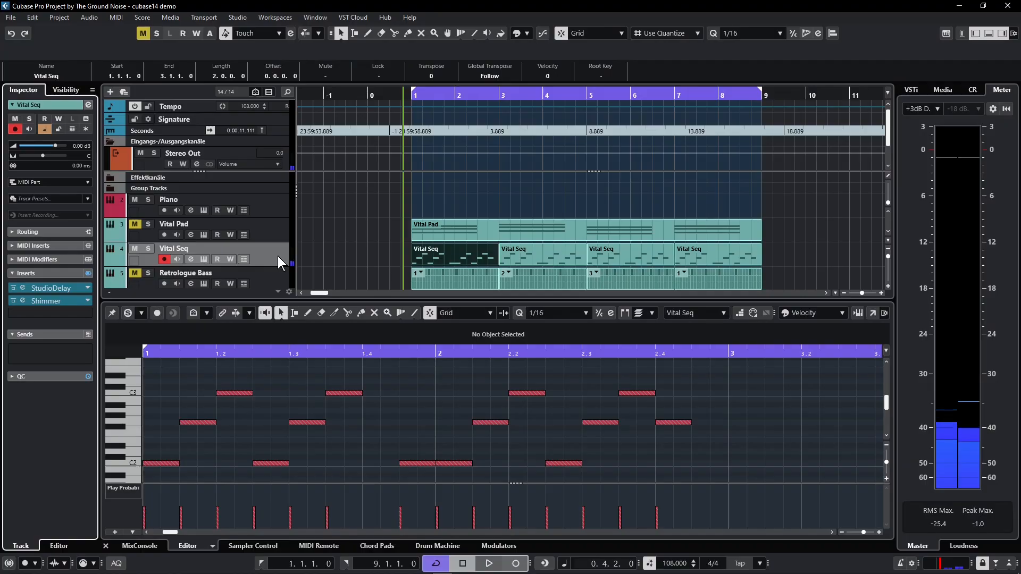
# Select the Vital Pad track, unmute it and listen to it together with the Vital Seq
pyautogui.press('Up')
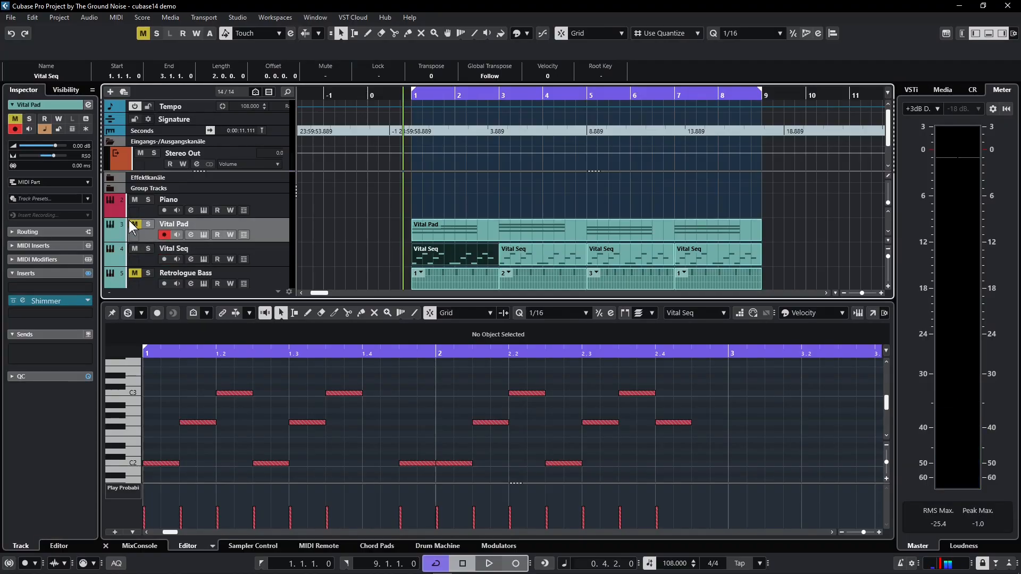
pyautogui.press('space')
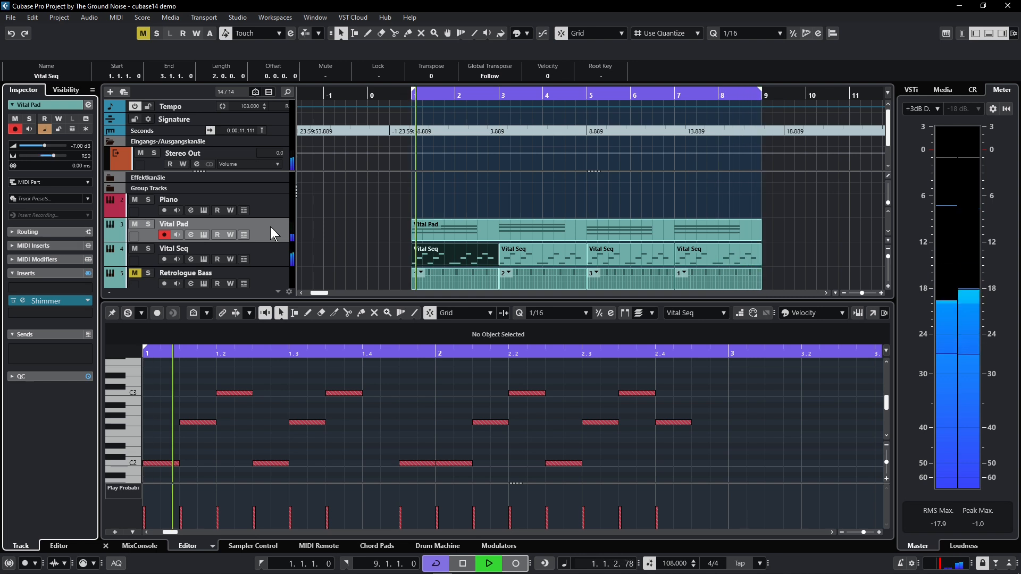
pyautogui.press('space')
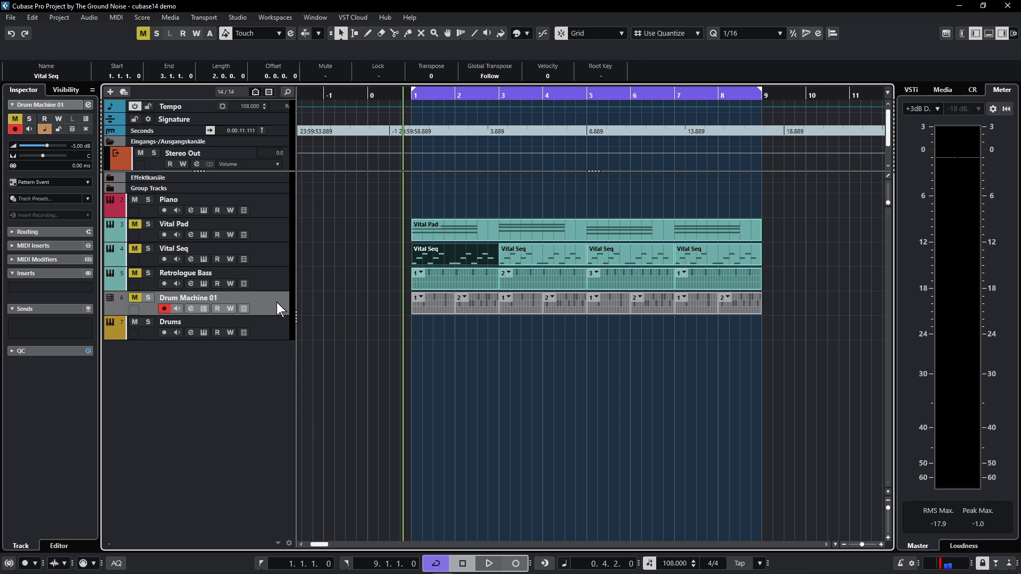
# Open the Drum Machine 01 instrument and compare the empty C#1 pad with the Kick 2 pad's sound settings
pyautogui.click(201, 308)
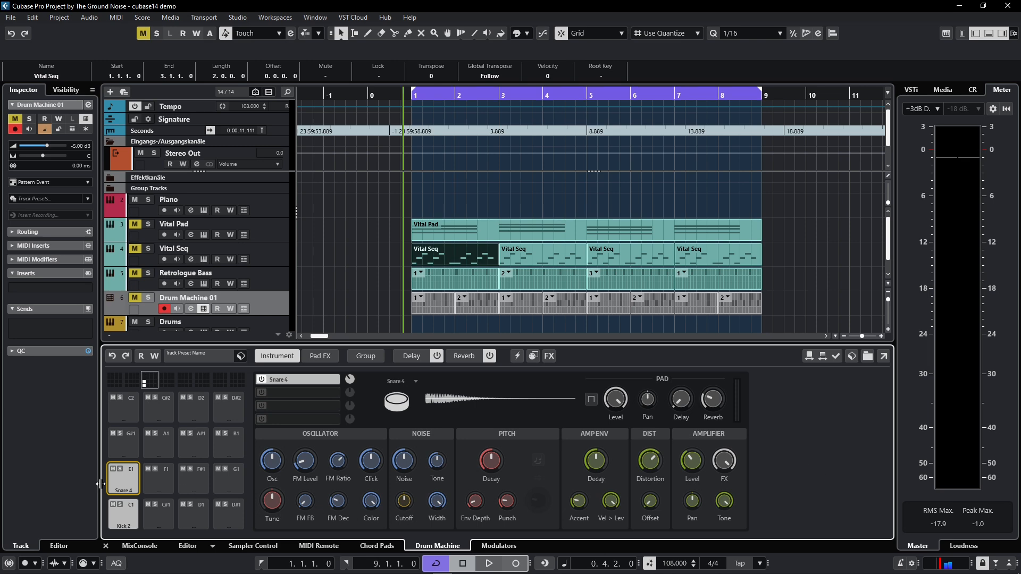
pyautogui.click(160, 511)
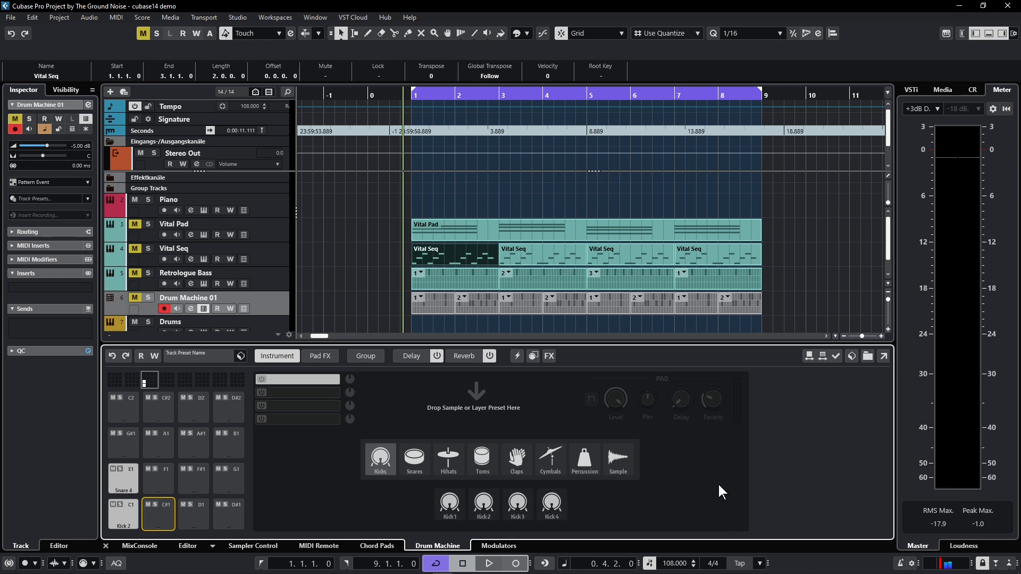
pyautogui.click(126, 511)
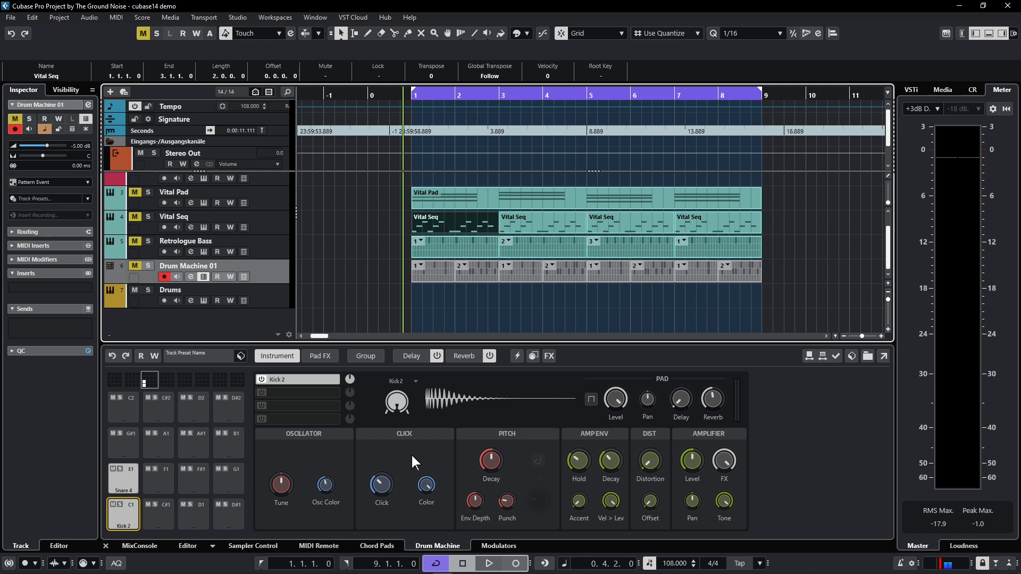
# Create a MIDI part spanning bars 1 to 9 on the Drums track and open it in the Drum Editor with a smaller controller area
pyautogui.click(276, 299)
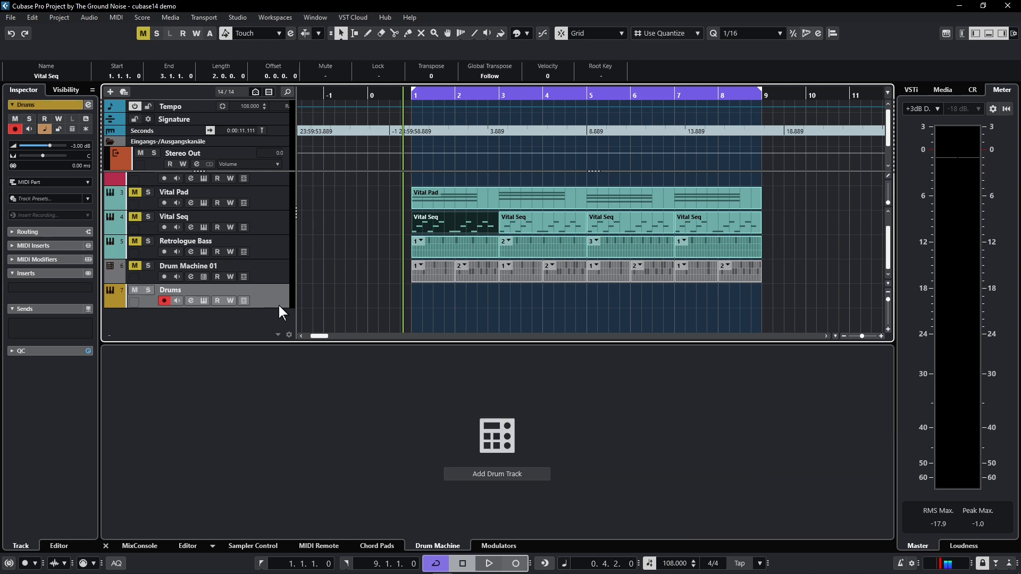
pyautogui.doubleClick(455, 295)
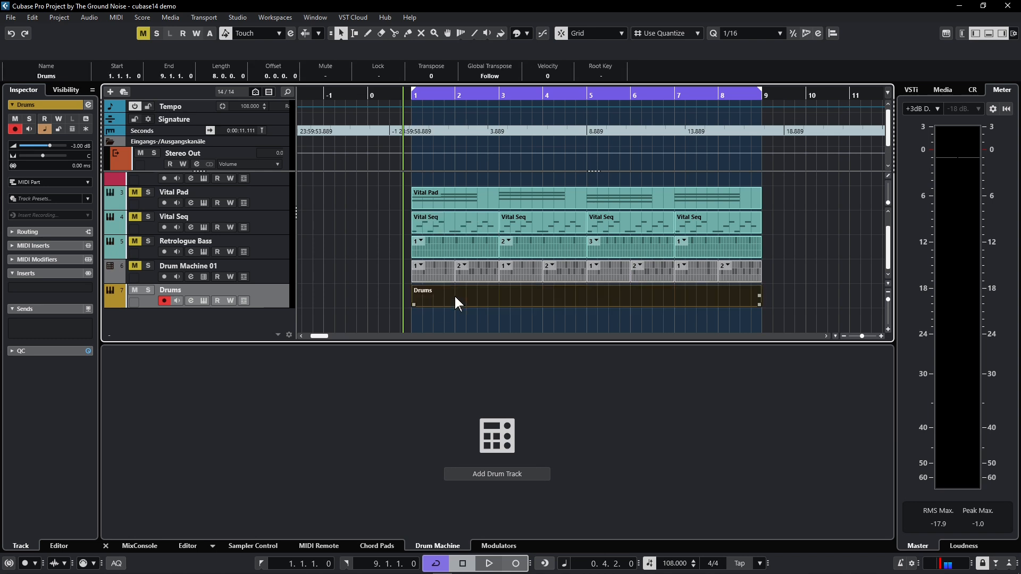
pyautogui.doubleClick(454, 295)
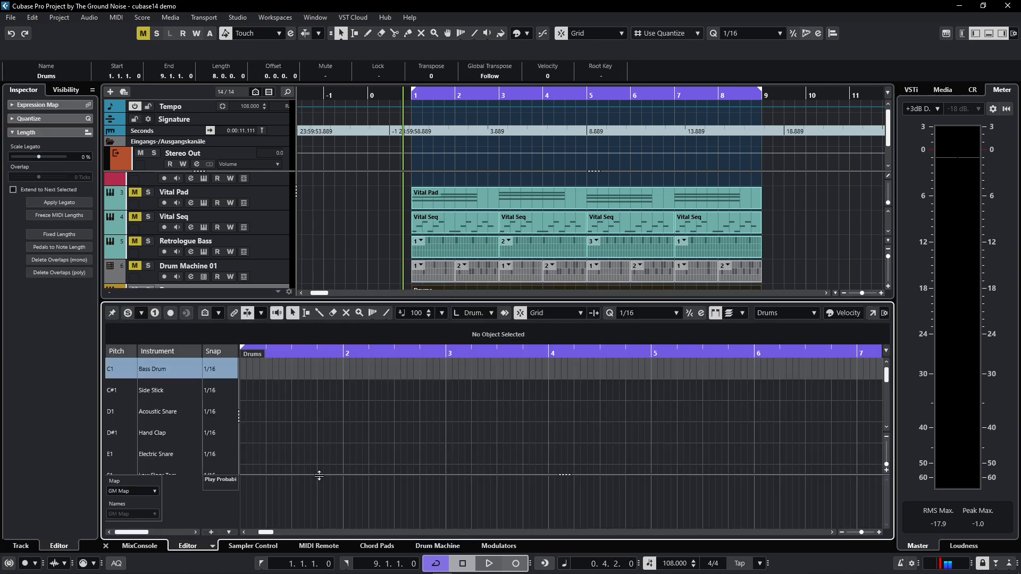
pyautogui.moveTo(319, 475); pyautogui.dragTo(319, 492)
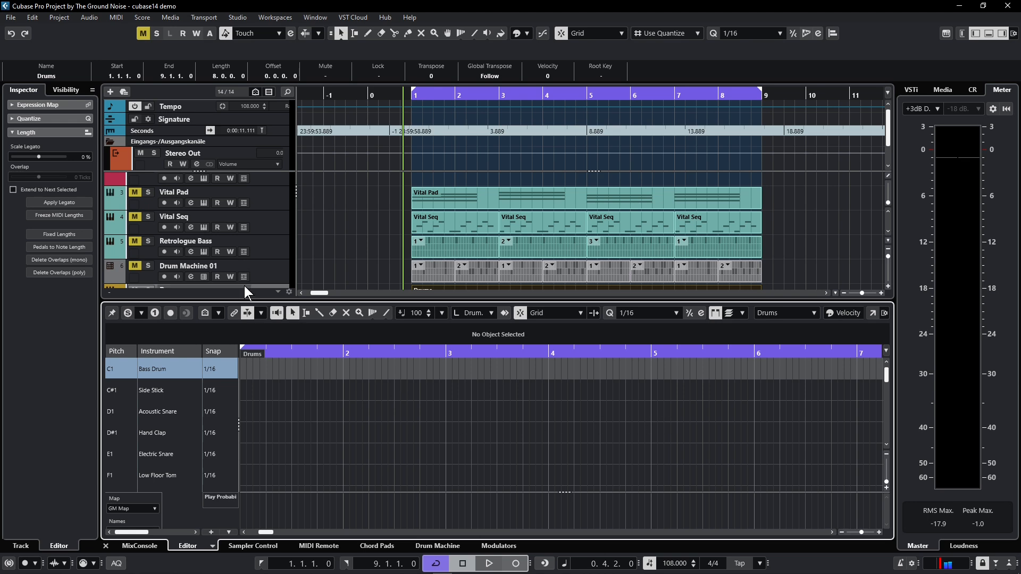
# Return to the Drum Machine 01 track and open its first pattern event in the Pattern Editor
pyautogui.scroll(-2, 223, 272)
pyautogui.click(189, 256)
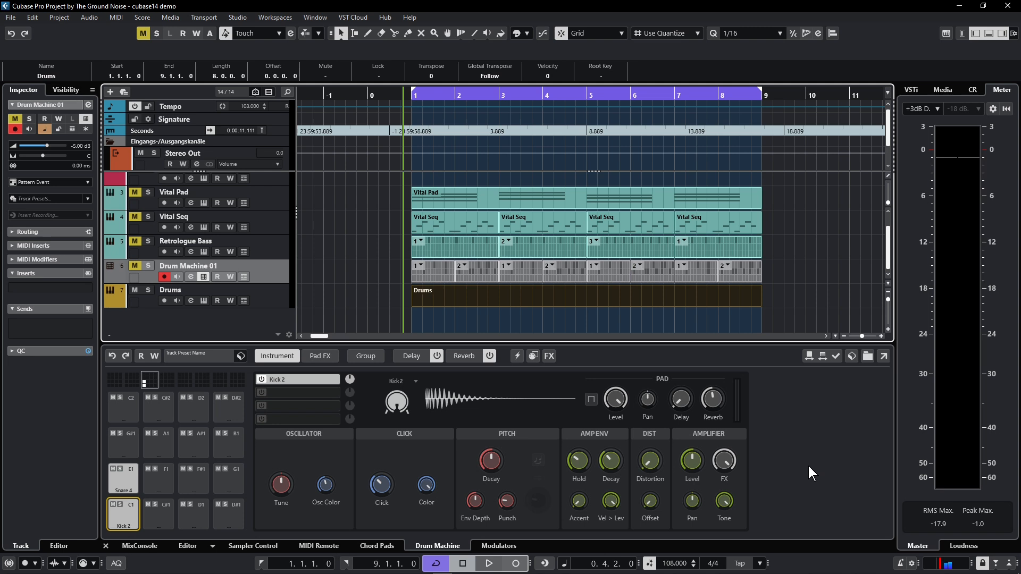
pyautogui.doubleClick(434, 272)
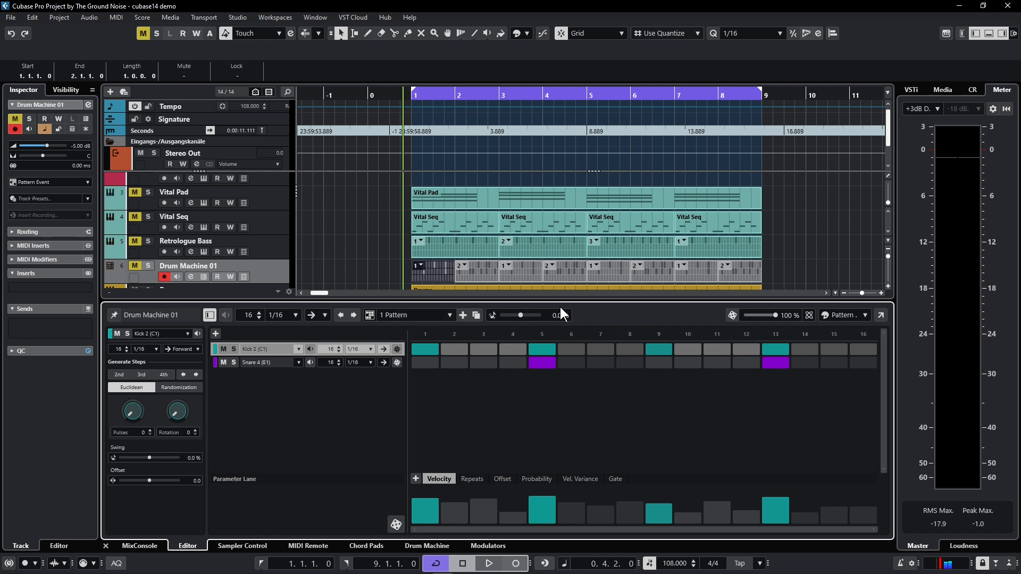
# Load Beat Designer in the Drums track's first MIDI insert slot, view its step grid and close its window
pyautogui.scroll(-1, 241, 226)
pyautogui.click(277, 273)
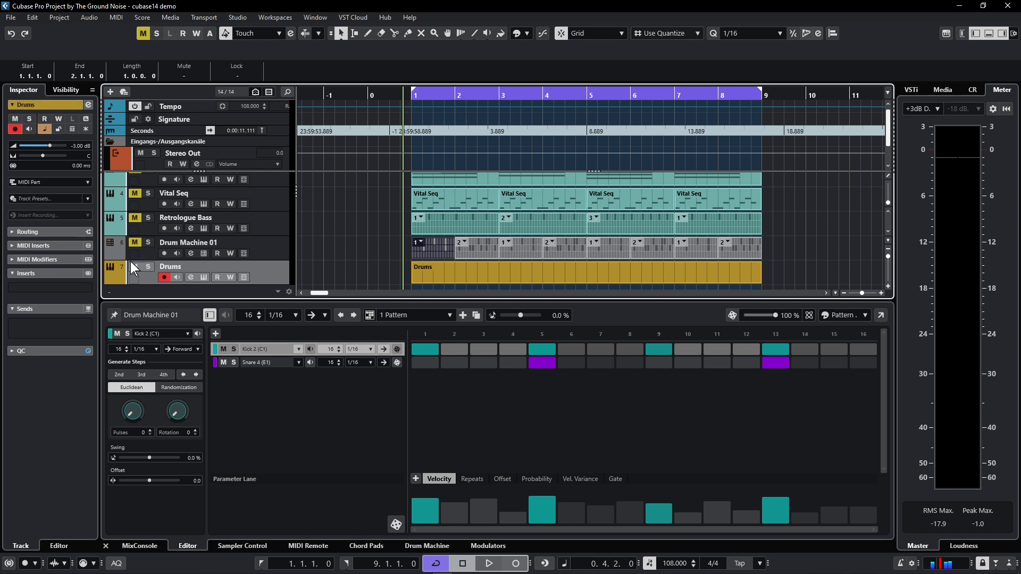
pyautogui.click(14, 248)
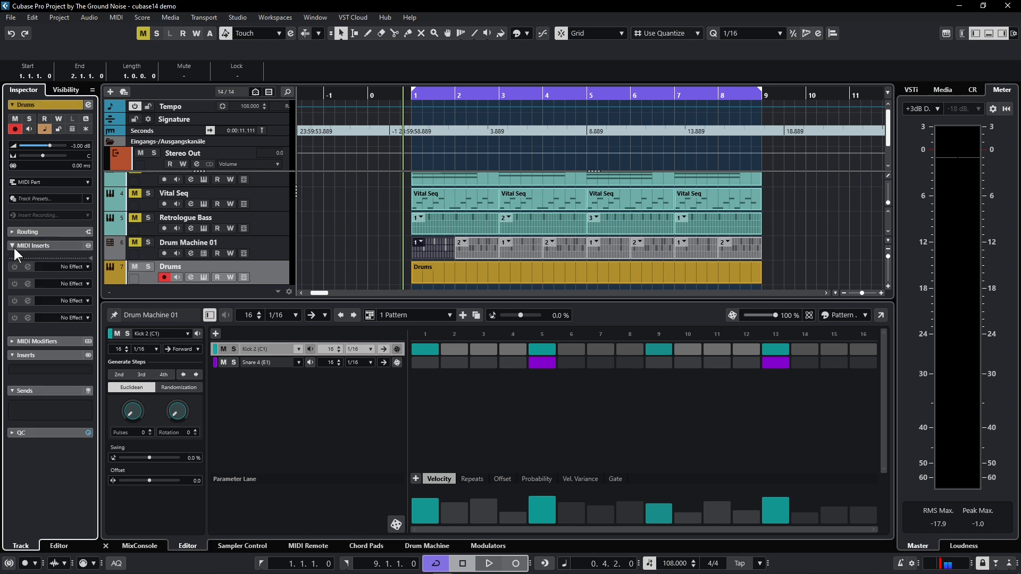
pyautogui.click(58, 264)
pyautogui.click(78, 356)
pyautogui.click(28, 267)
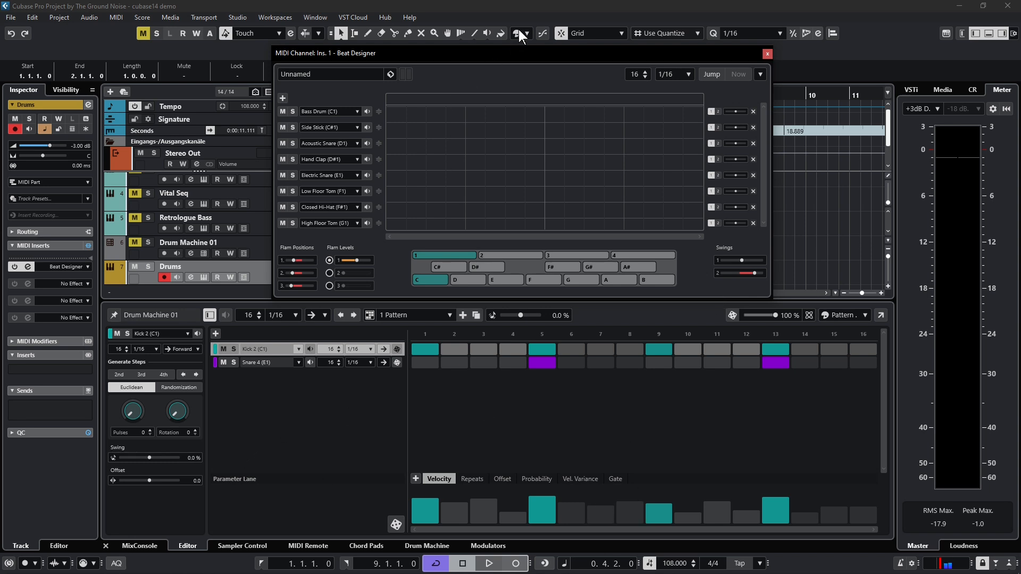
pyautogui.moveTo(519, 62); pyautogui.dragTo(566, 47)
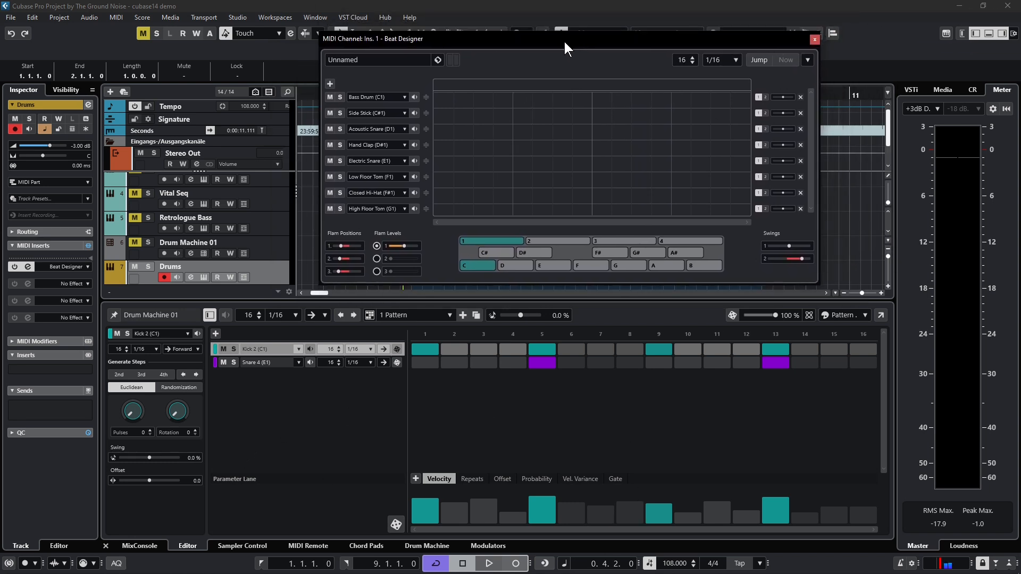
pyautogui.click(814, 40)
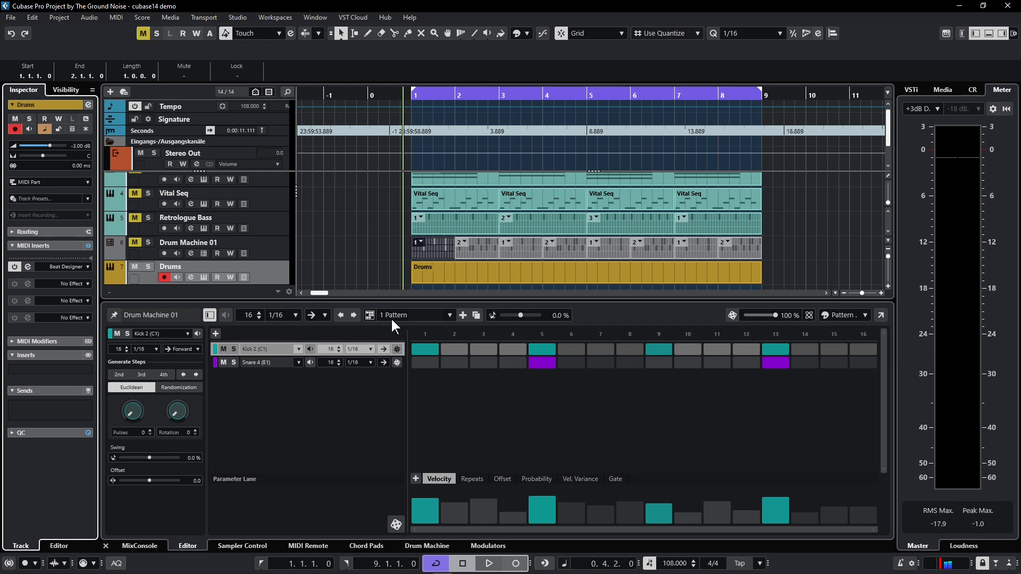
# Check the first Drum Machine 01 event's pattern choices, switch the Pattern Editor to 2 Pattern and select the second event
pyautogui.click(419, 241)
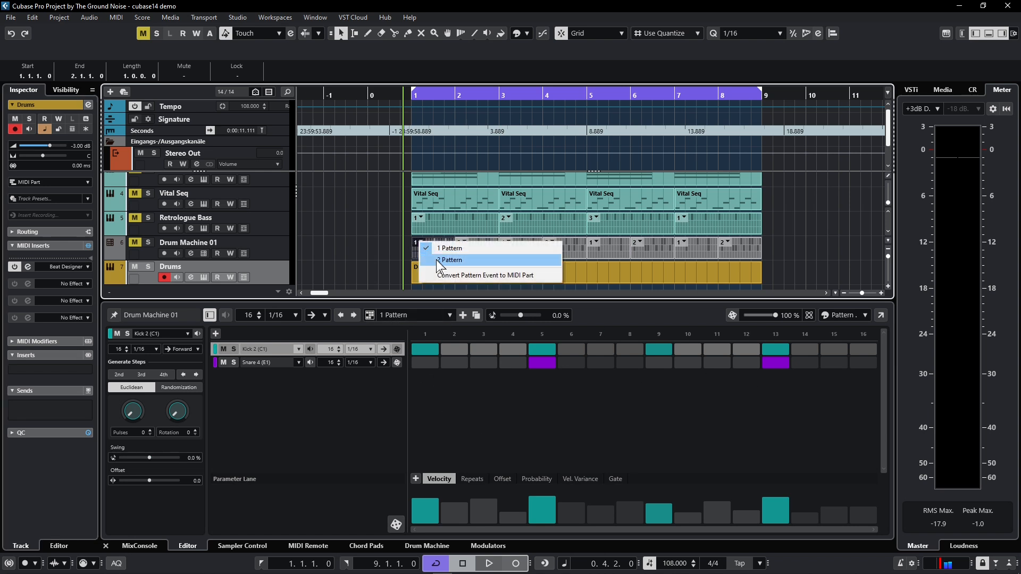
pyautogui.click(391, 242)
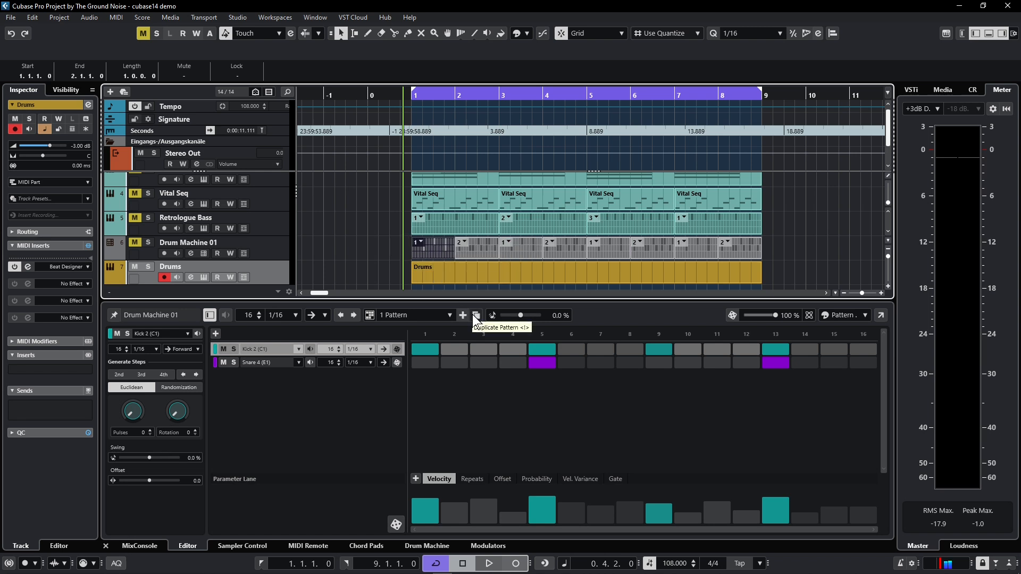
pyautogui.click(443, 316)
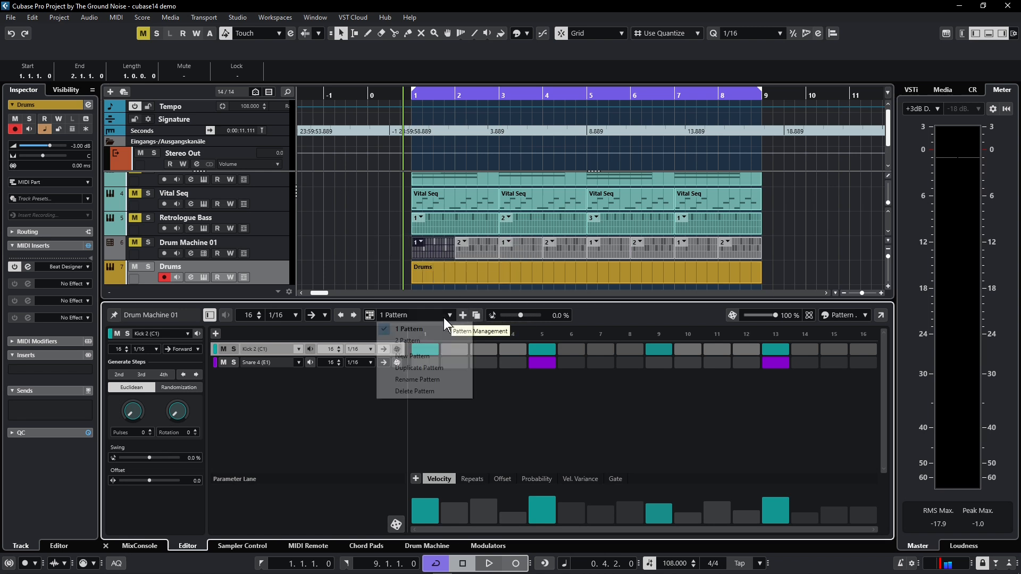
pyautogui.click(409, 341)
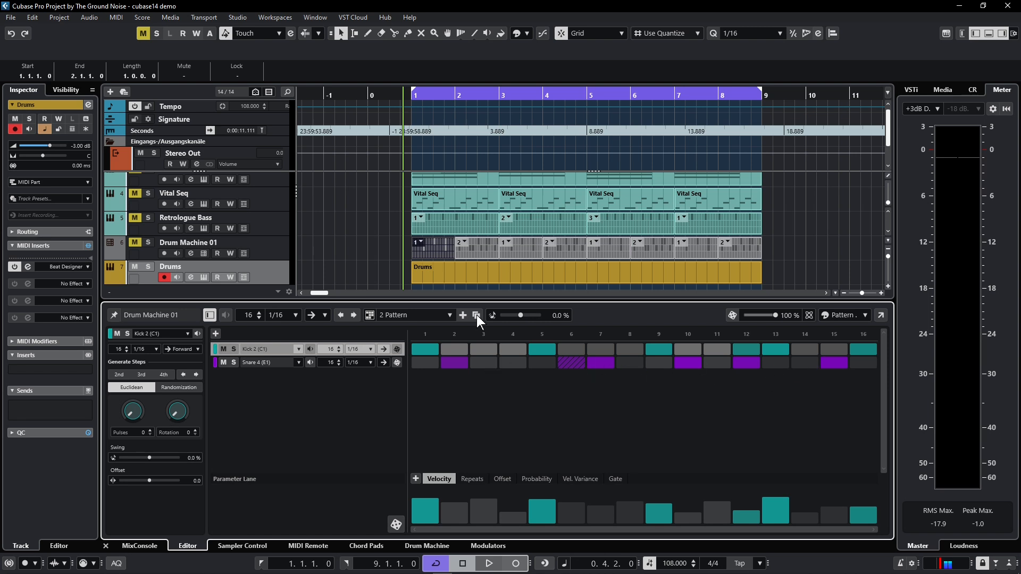
pyautogui.click(468, 250)
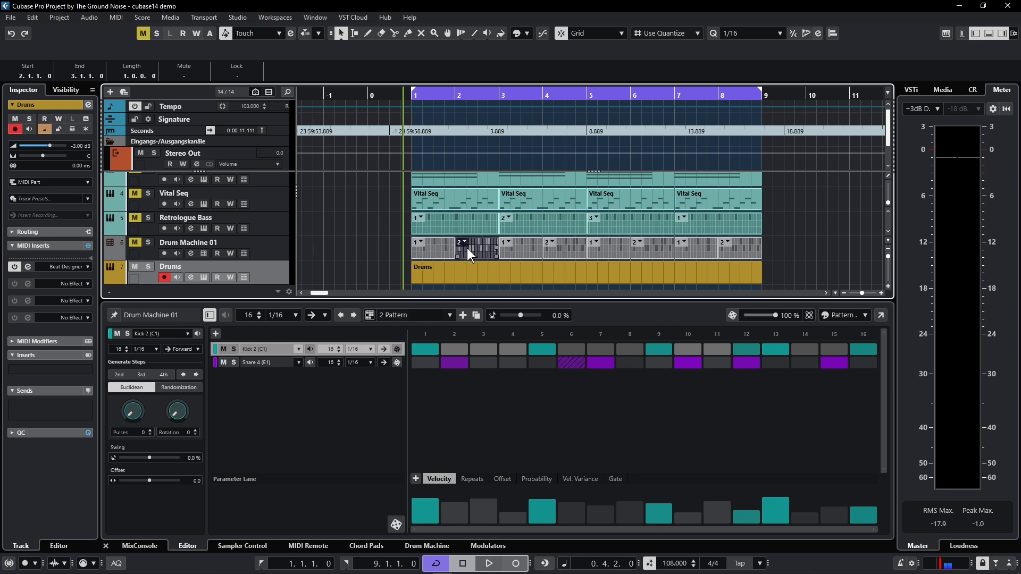
# Assign 1 Pattern to the Drum Machine 01 event at bar 2, and delete that event from the track
pyautogui.click(464, 243)
pyautogui.click(483, 267)
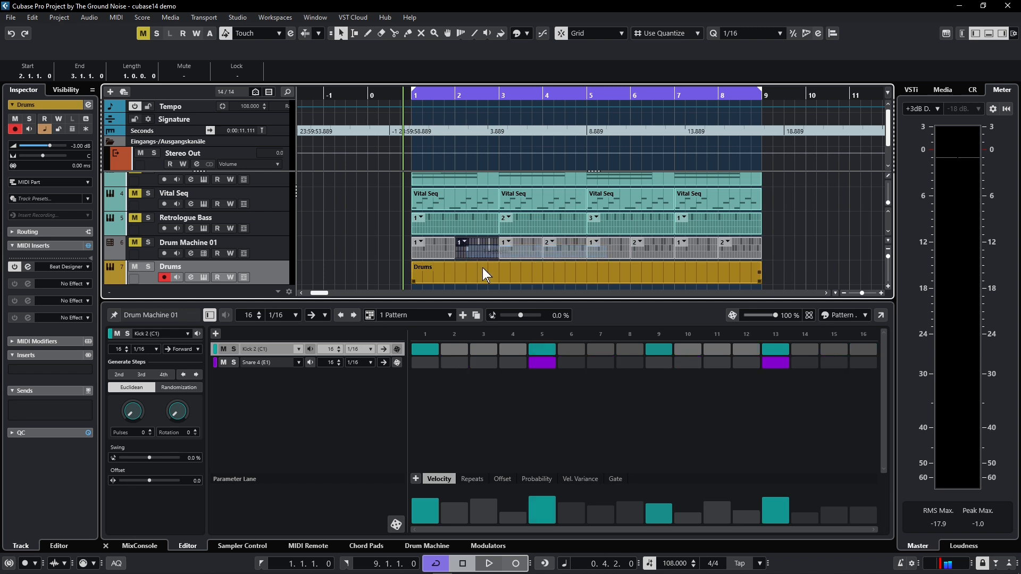
pyautogui.click(471, 246)
pyautogui.press('Delete')
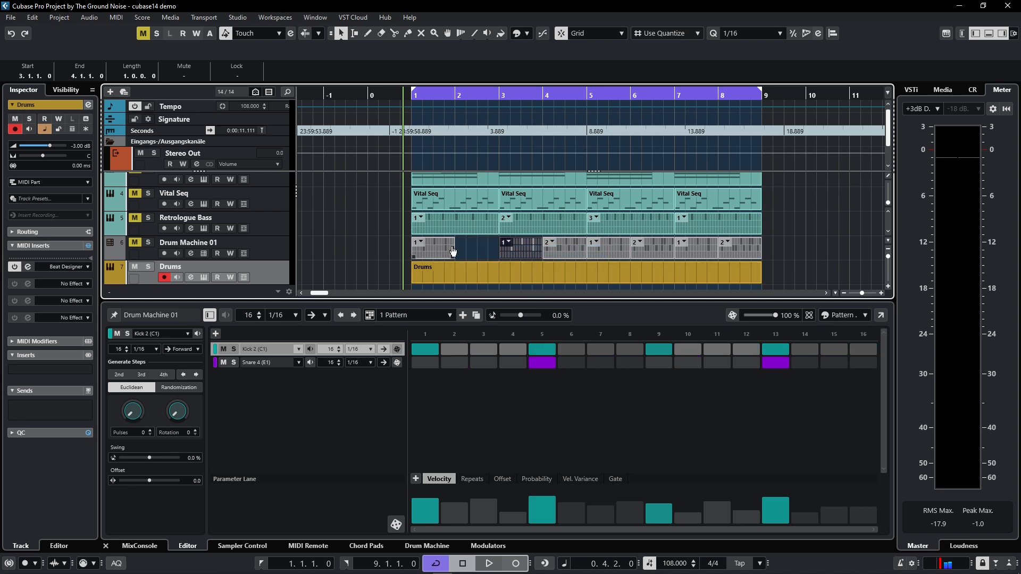
# Refill bar 2 of Drum Machine 01 from the first pattern event and assign 2 Pattern to the new event
pyautogui.moveTo(452, 251); pyautogui.dragTo(460, 251)
pyautogui.press('Delete')
pyautogui.moveTo(452, 257)
pyautogui.mouseDown()
pyautogui.moveTo(495, 255)
pyautogui.moveTo(451, 253)
pyautogui.moveTo(463, 253)
pyautogui.mouseUp()
pyautogui.click(464, 247)
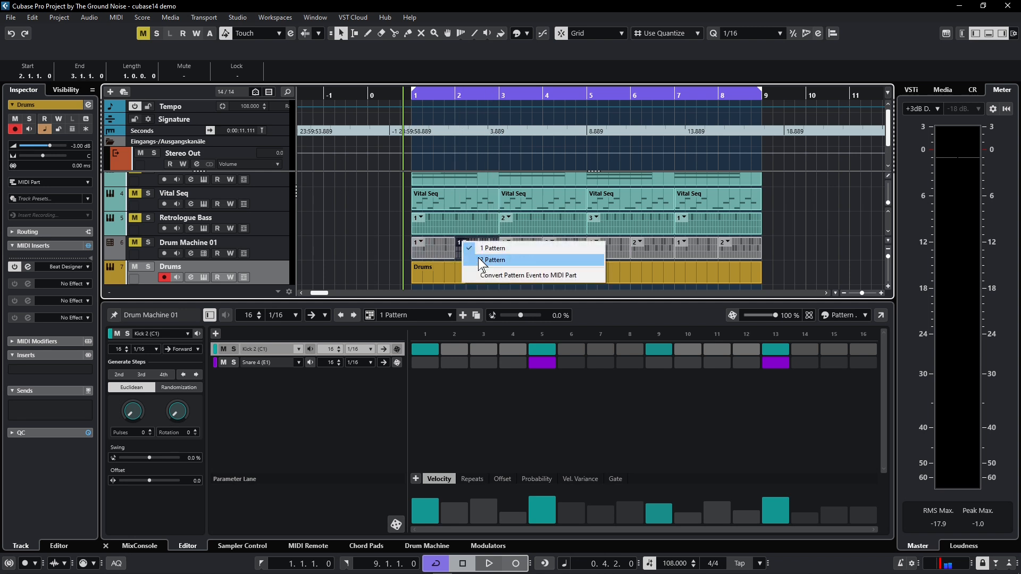
pyautogui.click(480, 260)
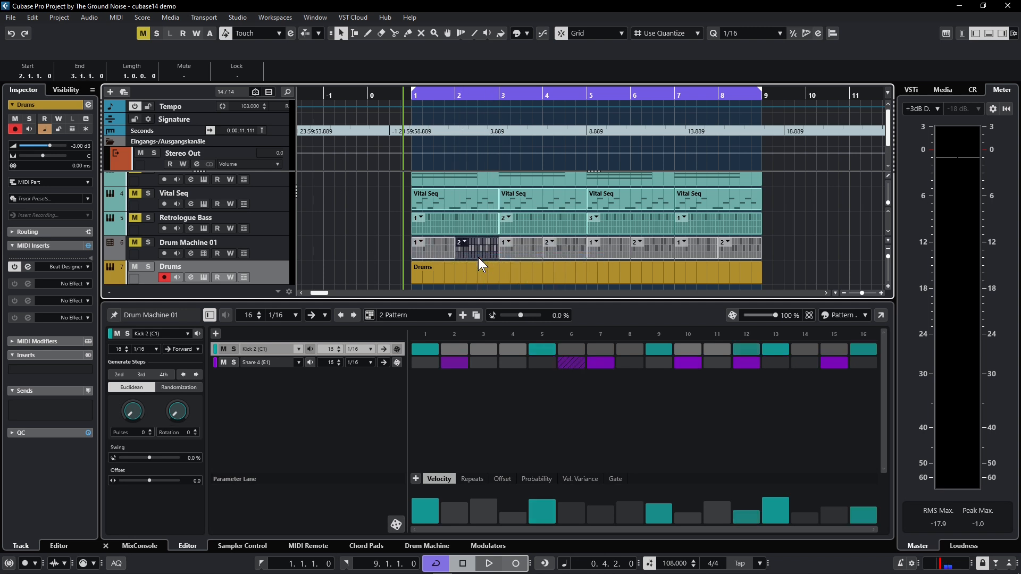
# Open the Drum Machine for the Drum Machine 01 track and adjust the Kick 2 pad's reverb send during playback
pyautogui.click(205, 254)
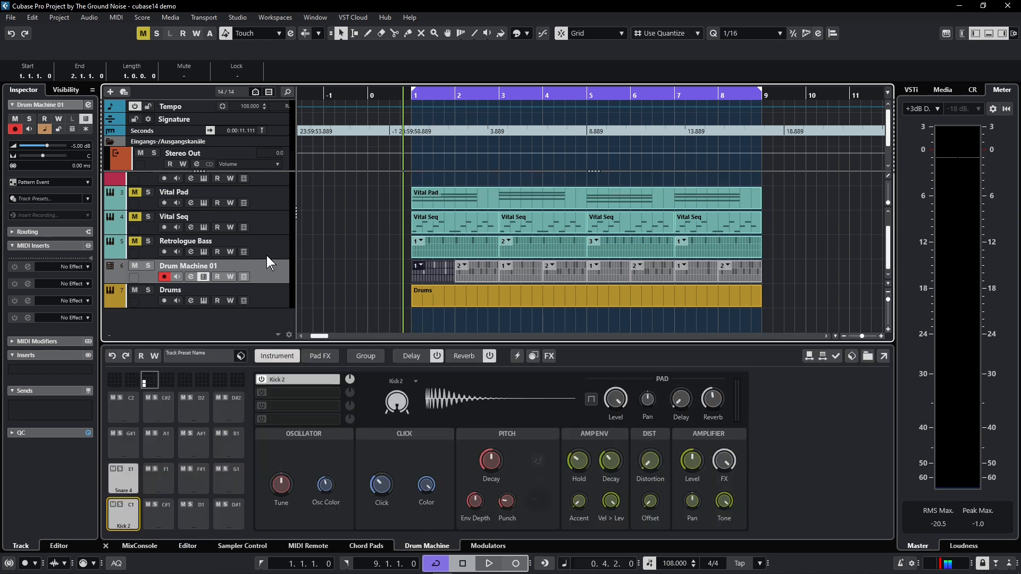
pyautogui.press('space')
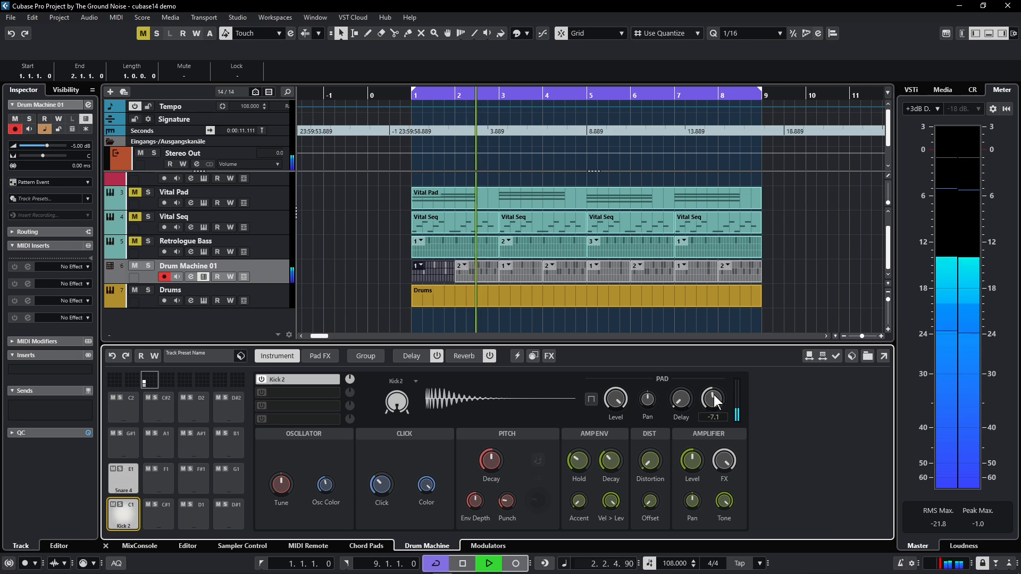
pyautogui.moveTo(713, 394)
pyautogui.mouseDown()
pyautogui.moveTo(702, 420)
pyautogui.moveTo(717, 392)
pyautogui.mouseUp()
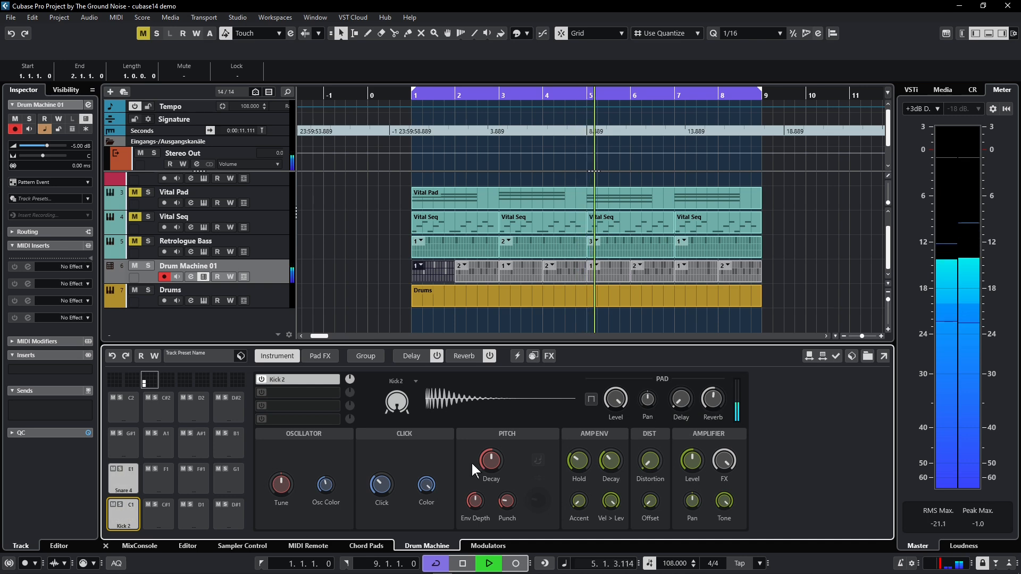
# Shape the Snare 4 pad's sound by adjusting its pitch Decay, Punch and Tune and setting its Click level to 27.0
pyautogui.click(120, 478)
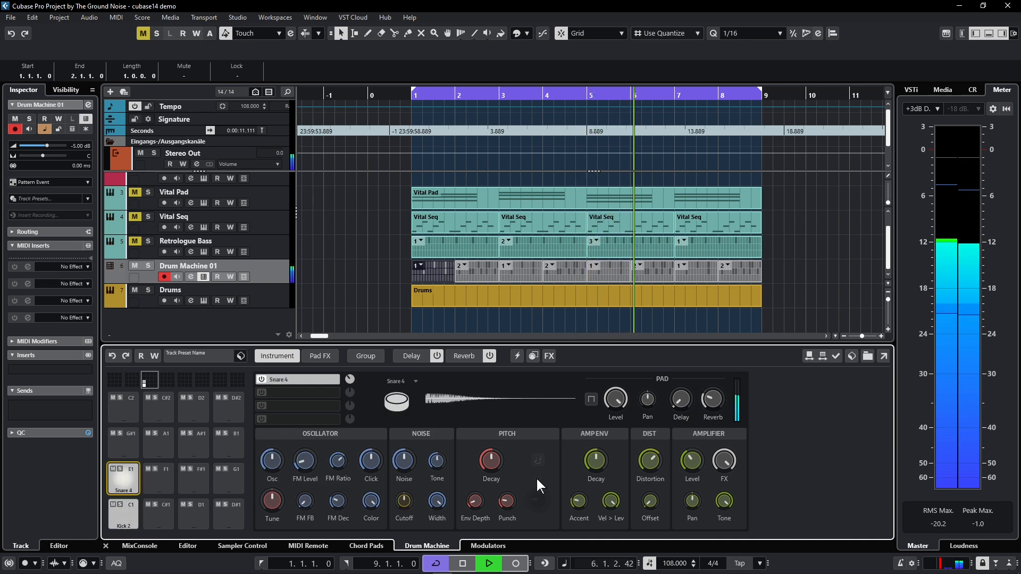
pyautogui.moveTo(490, 459)
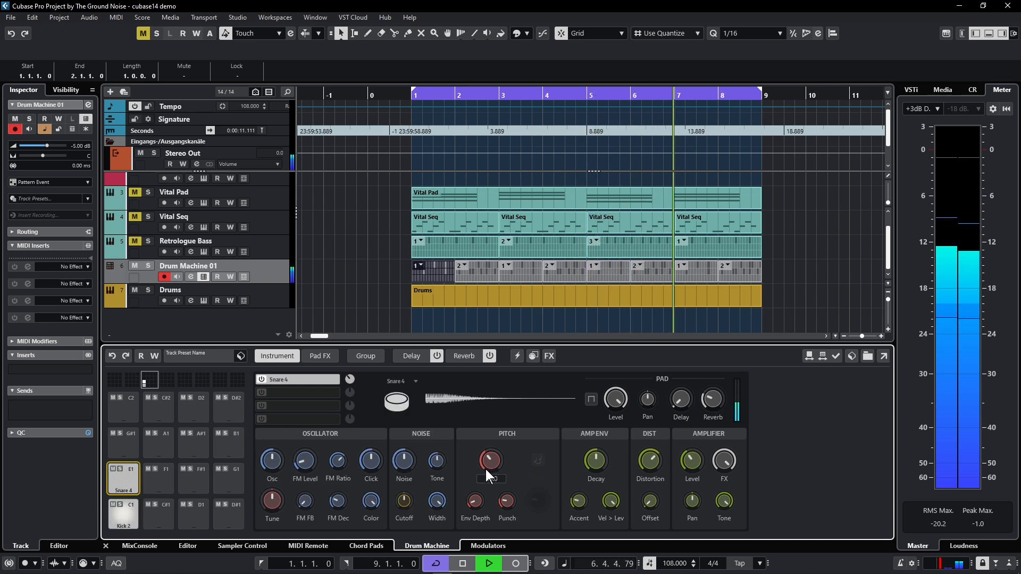
pyautogui.moveTo(503, 498)
pyautogui.moveTo(503, 498); pyautogui.dragTo(515, 484)
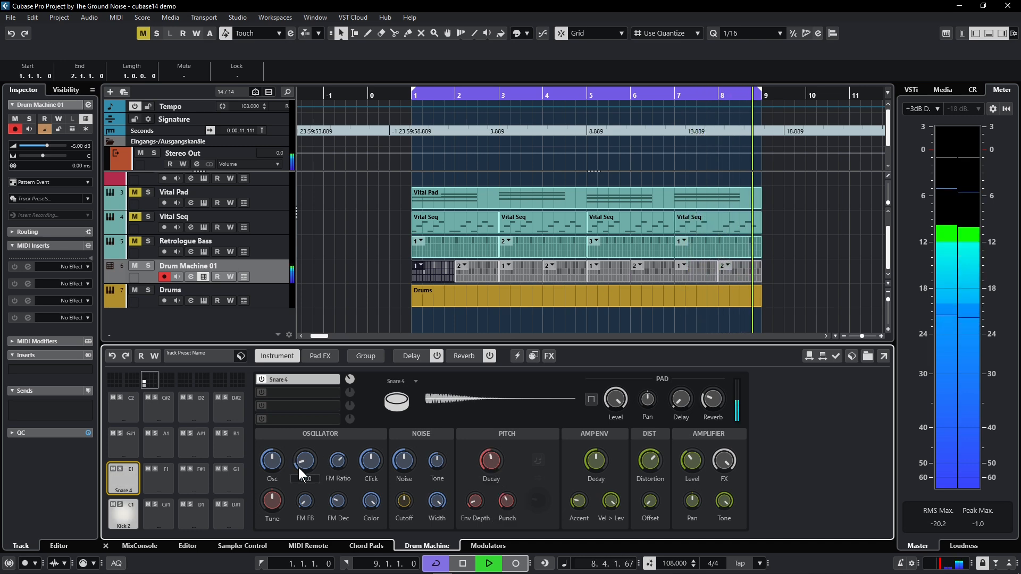
pyautogui.moveTo(378, 461)
pyautogui.mouseDown()
pyautogui.moveTo(390, 450)
pyautogui.moveTo(372, 481)
pyautogui.mouseUp()
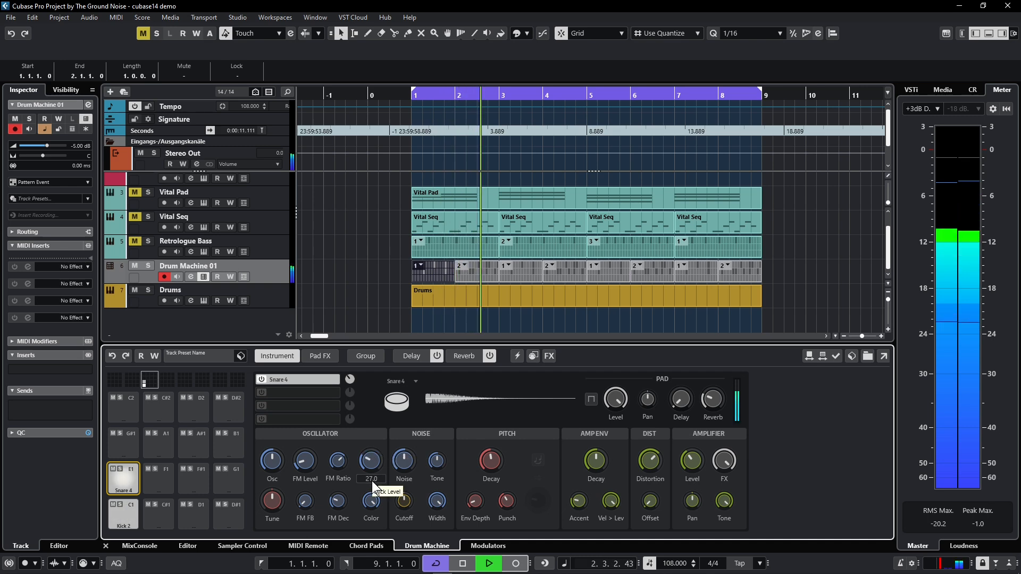
pyautogui.moveTo(272, 502)
pyautogui.mouseDown()
pyautogui.moveTo(267, 518)
pyautogui.moveTo(273, 503)
pyautogui.mouseUp()
# Raise the Snare 4 pad's delay send, view the Drum Machine's Delay and Reverb settings, and stop playback
pyautogui.moveTo(686, 395); pyautogui.dragTo(687, 371)
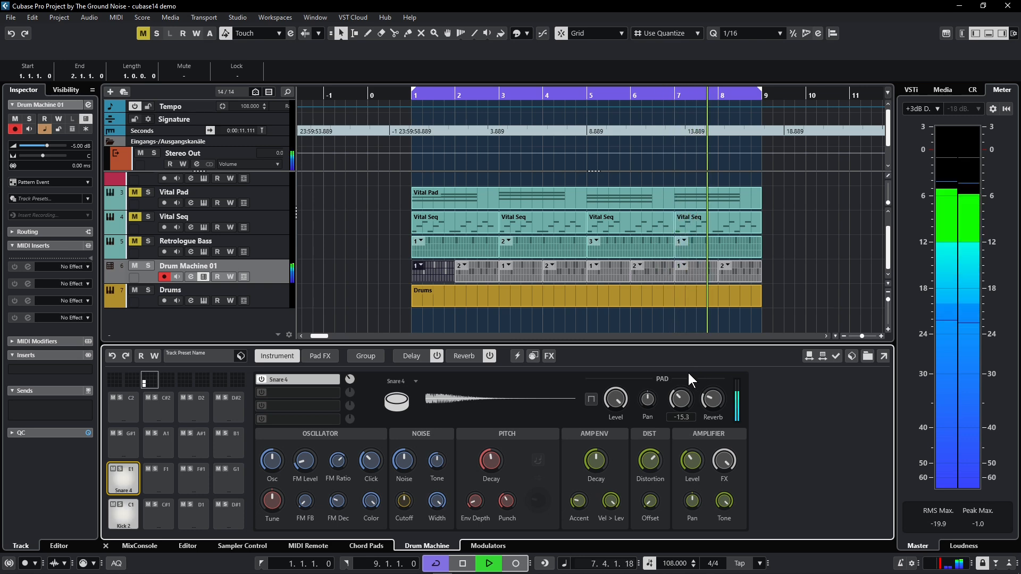
pyautogui.click(412, 356)
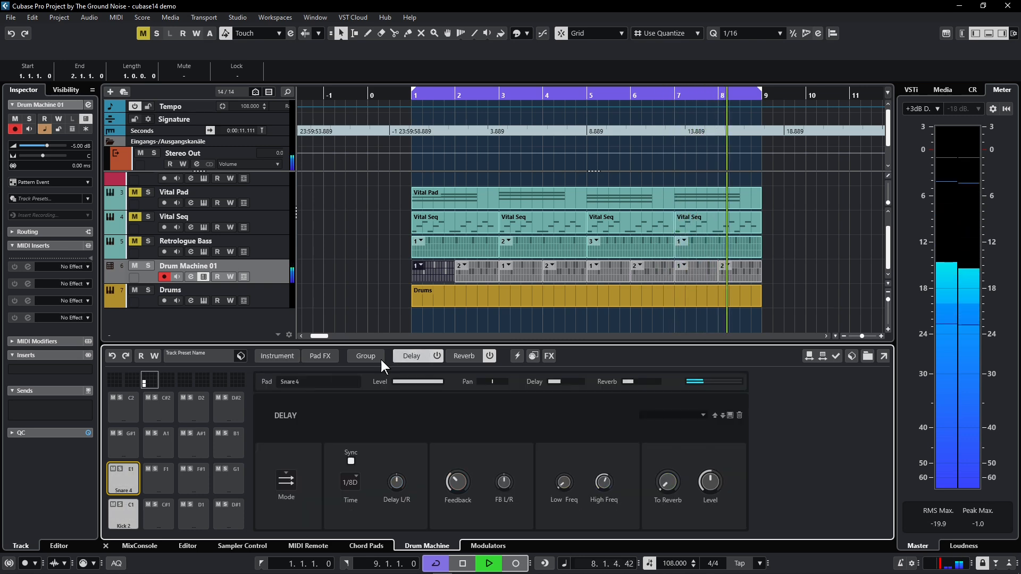
pyautogui.click(466, 357)
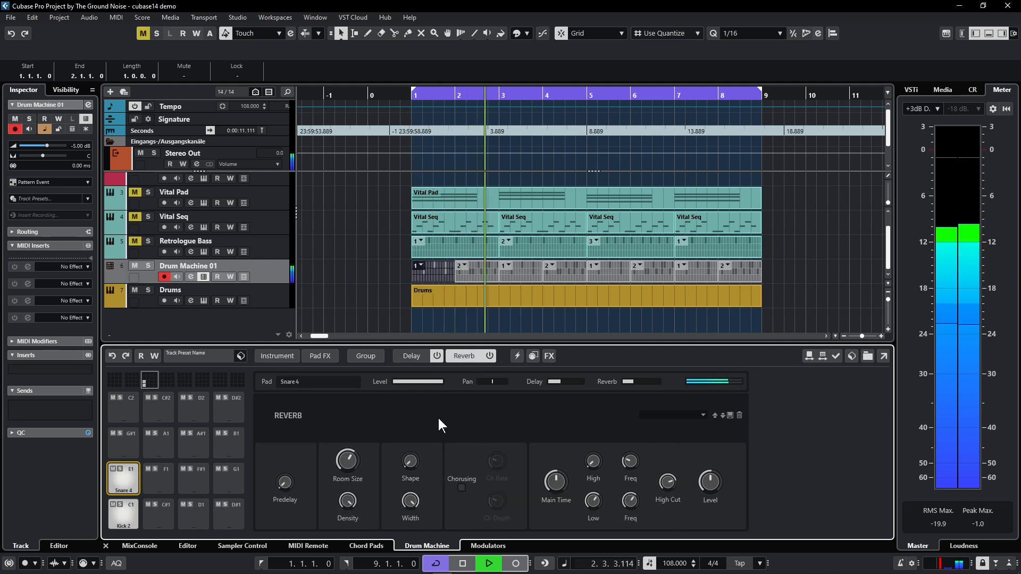
pyautogui.press('space')
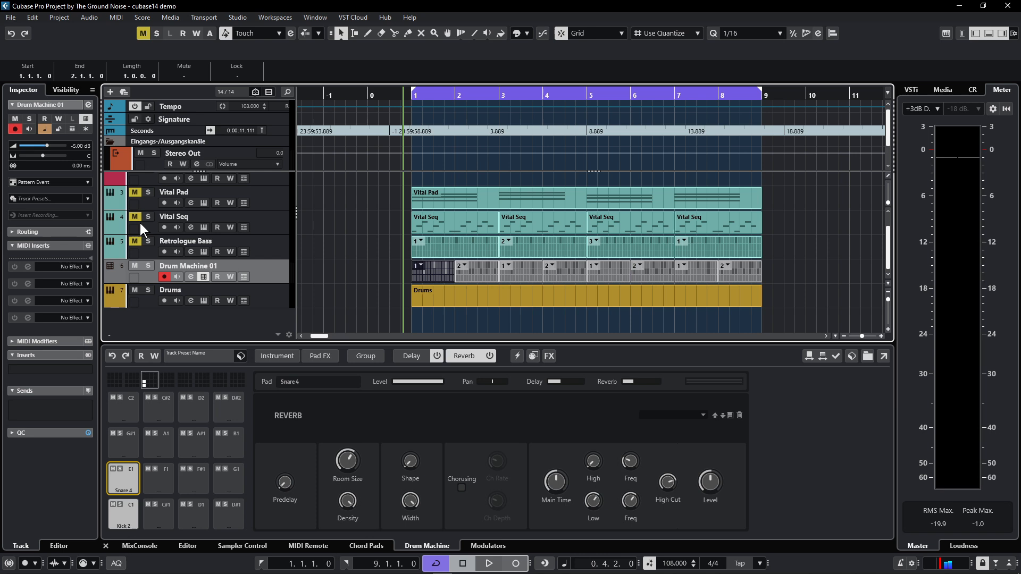
# Play the project with Vital Pad and Vital Seq unmuted and set the Vital Pad track's volume to -10 dB
pyautogui.press('space')
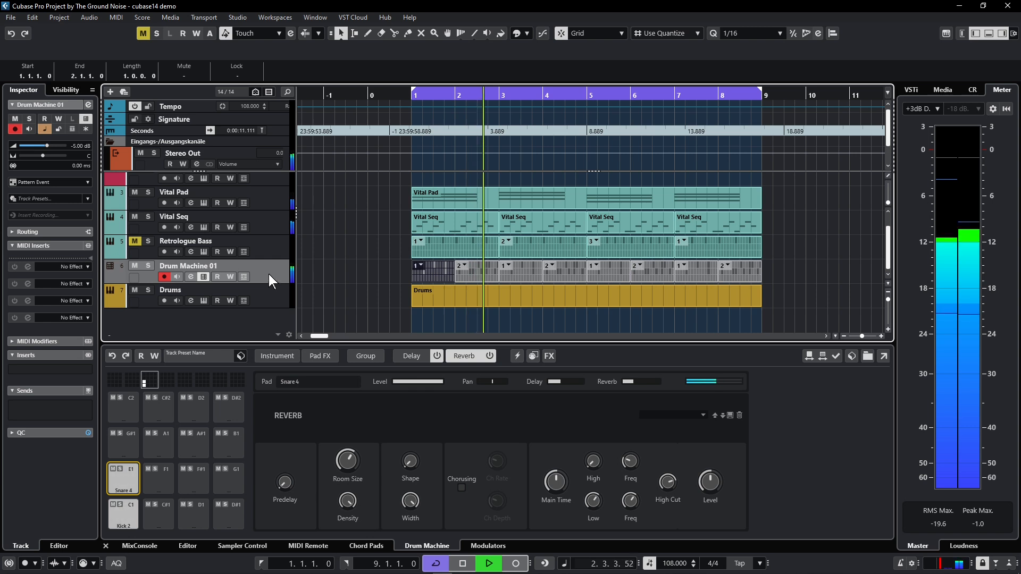
pyautogui.click(270, 198)
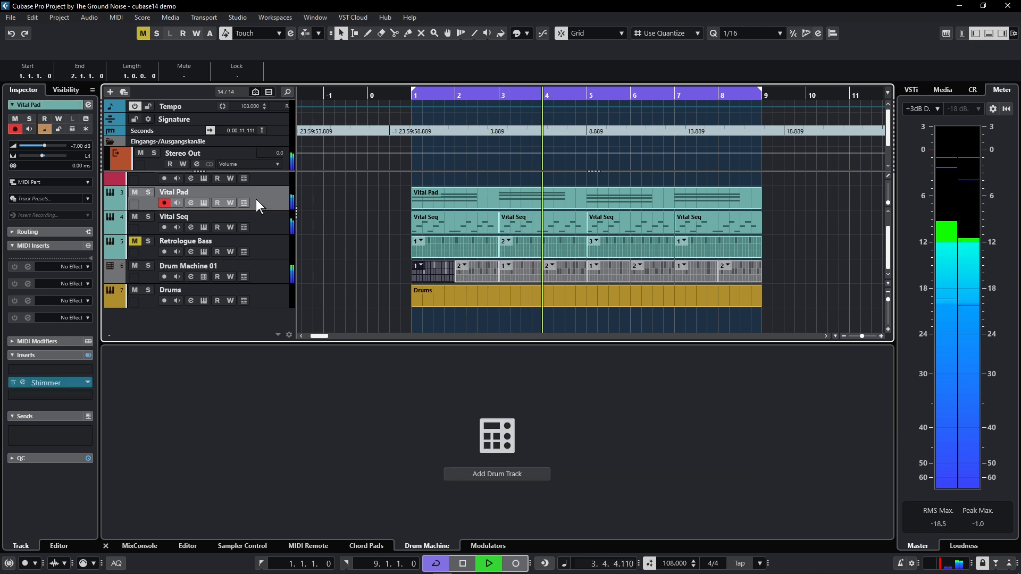
pyautogui.doubleClick(77, 144)
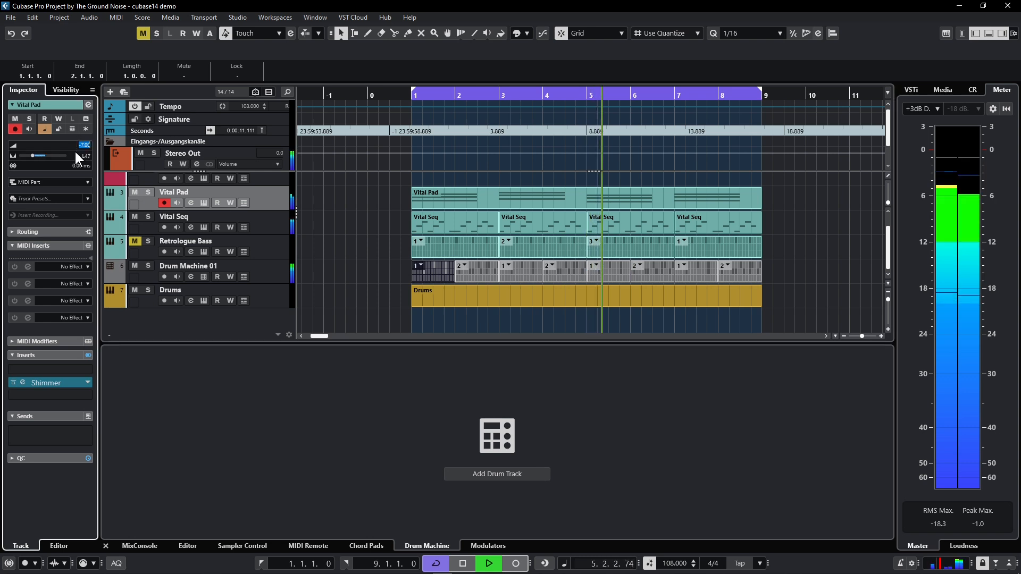
pyautogui.write('-10')
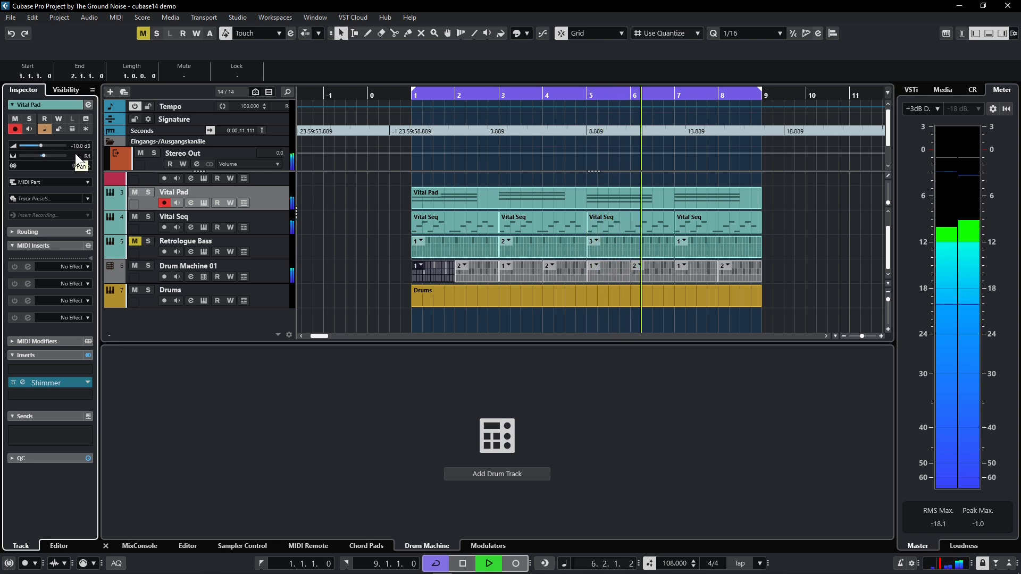
# Check the Vital Seq and Vital Pad channel settings, and set the Drum Machine 01 track's volume to -3 dB
pyautogui.click(271, 222)
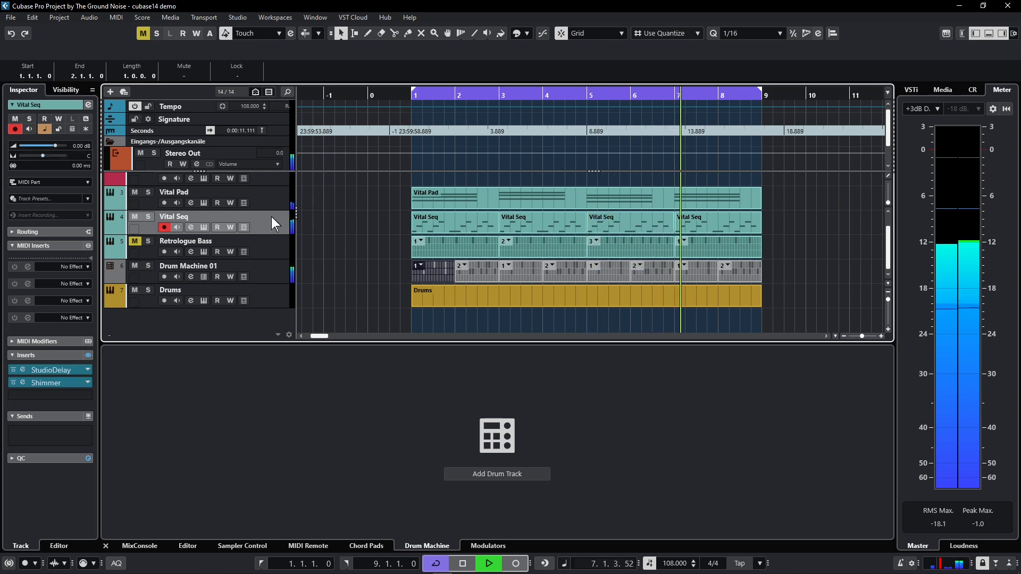
pyautogui.click(259, 197)
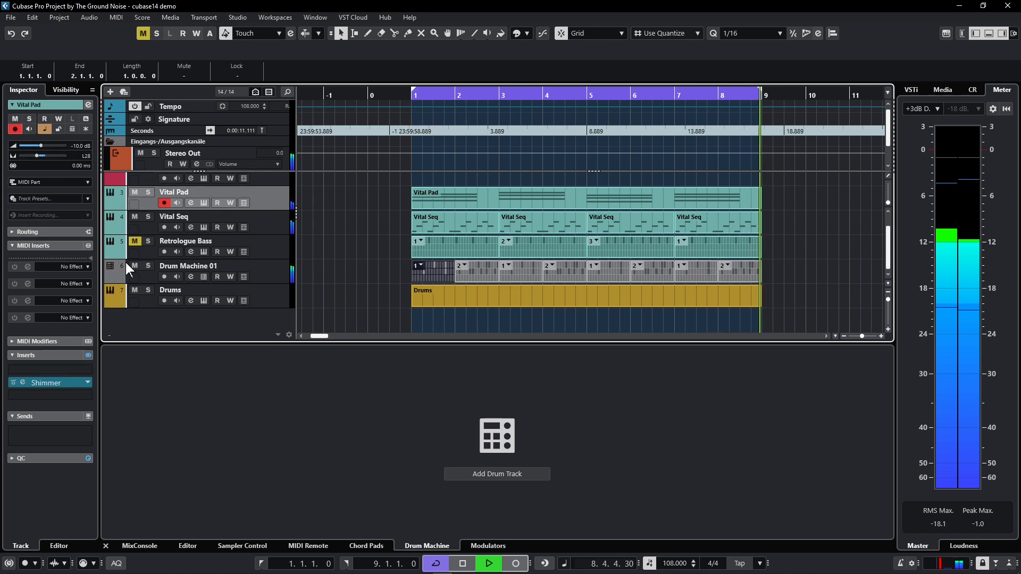
pyautogui.click(263, 268)
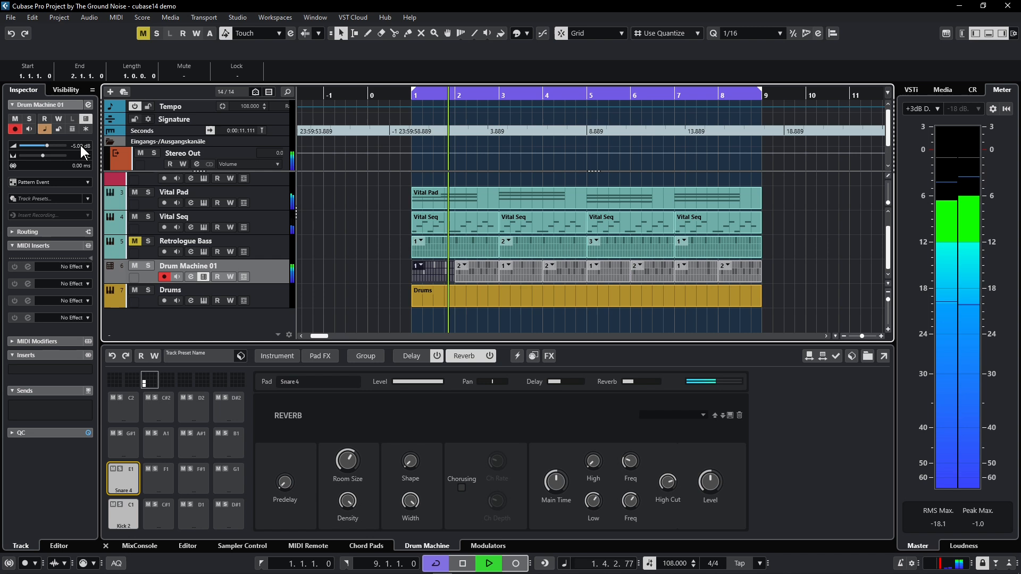
pyautogui.scroll(2, 81, 145)
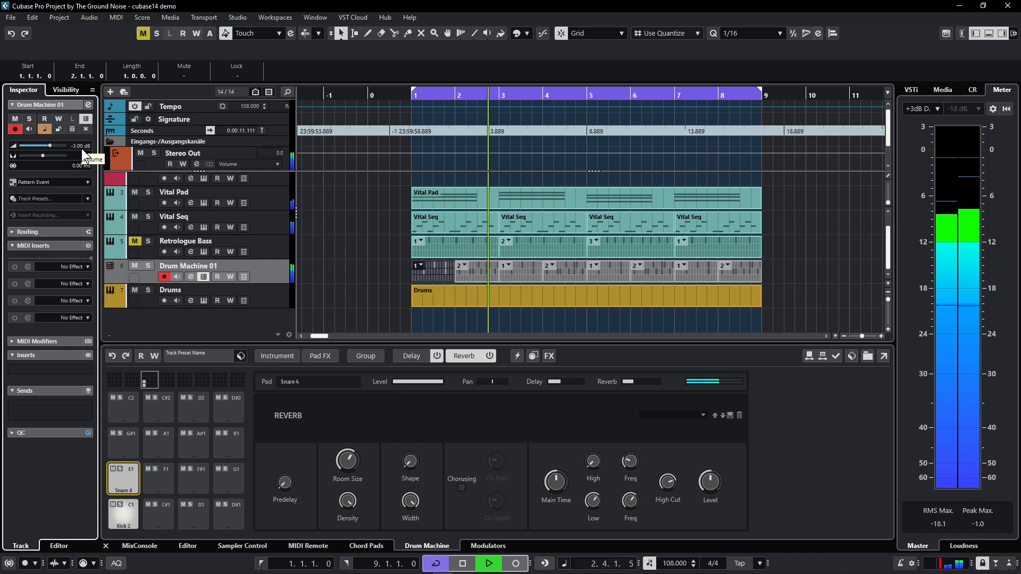
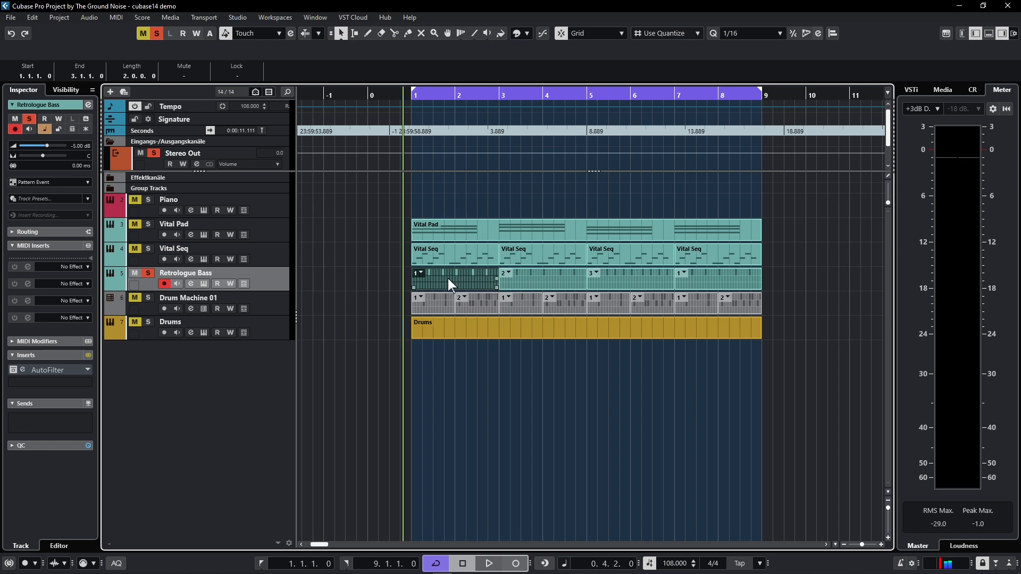
# View the first Retrologue Bass pattern and the first Drum Machine 01 pattern in the Pattern Editor, including the Snare 4 lane's step count
pyautogui.doubleClick(448, 278)
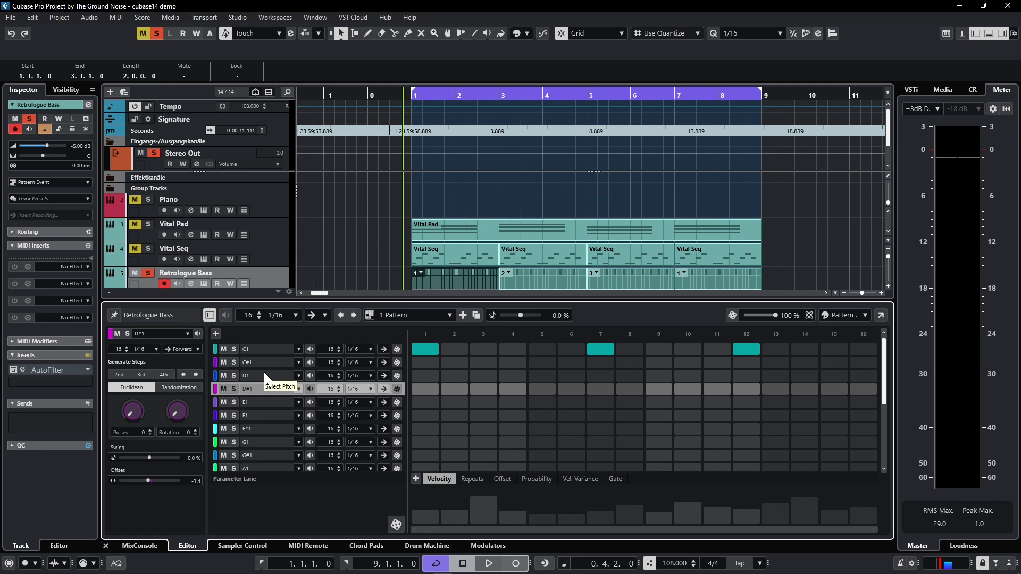
pyautogui.scroll(-2, 390, 244)
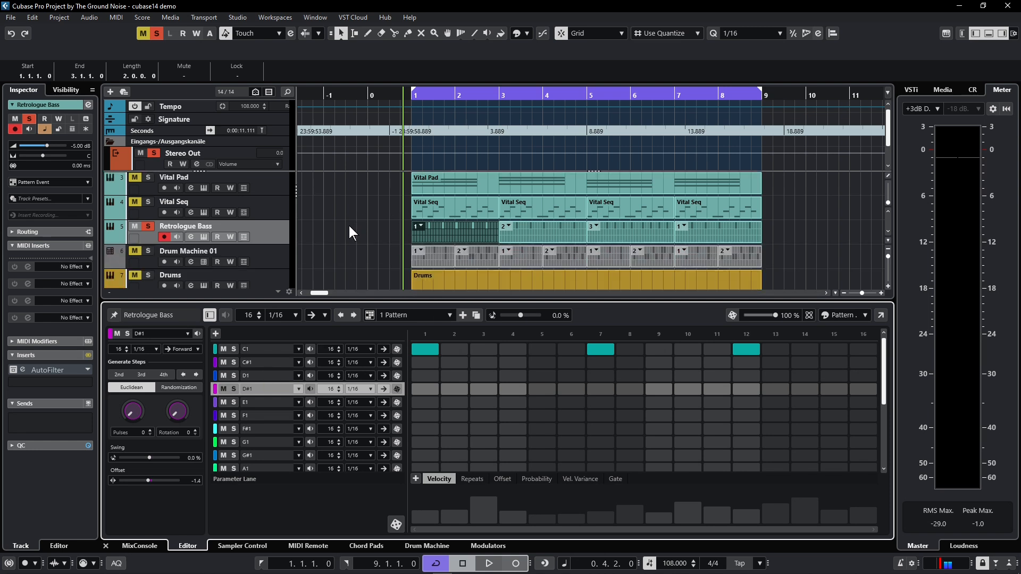
pyautogui.click(422, 259)
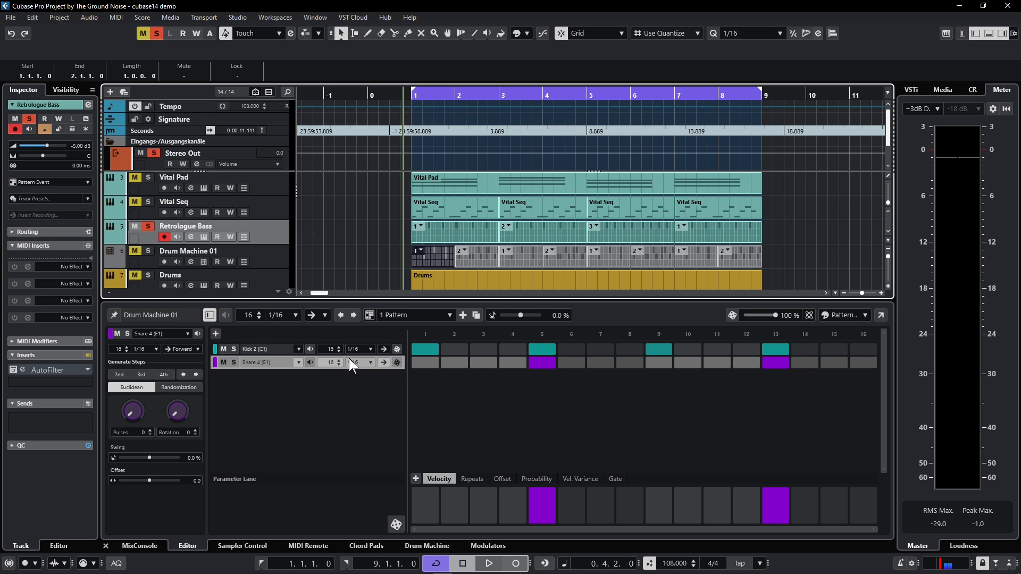
pyautogui.moveTo(331, 363)
pyautogui.mouseDown()
pyautogui.moveTo(326, 372)
pyautogui.moveTo(327, 359)
pyautogui.mouseUp()
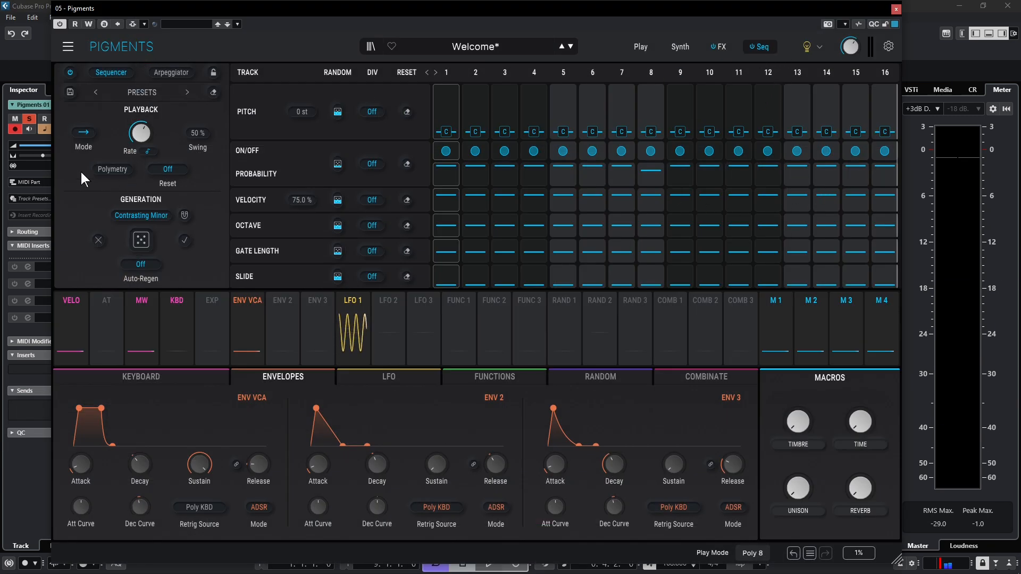
# Turn on Polymetry in the Pigments sequencer and close the instrument
pyautogui.click(108, 172)
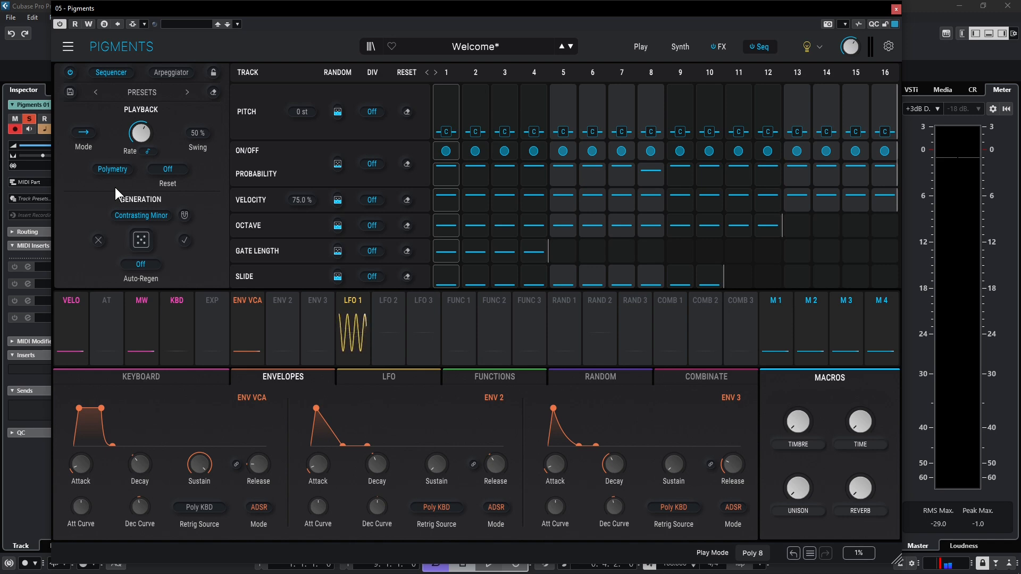
pyautogui.click(895, 9)
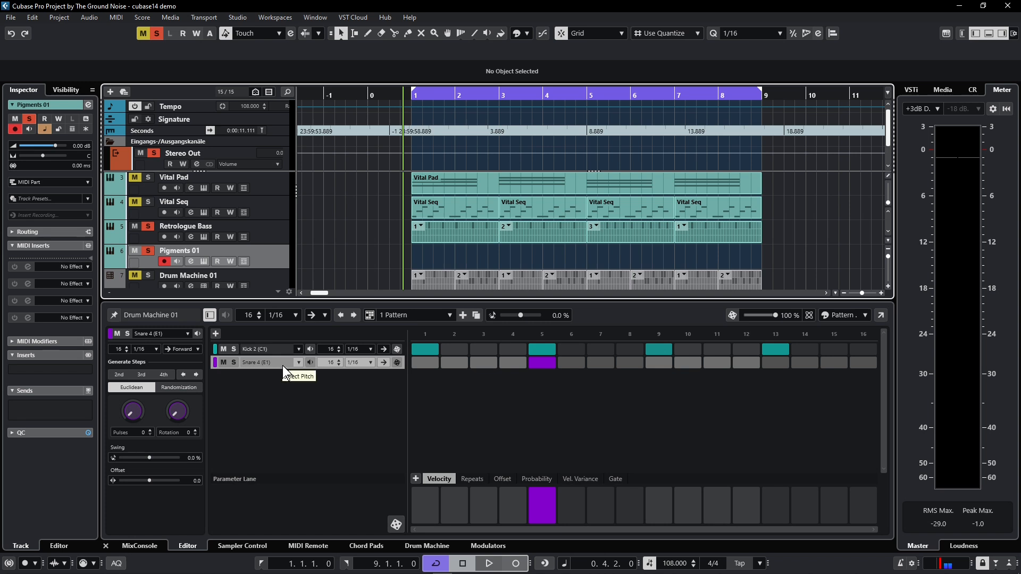
# Add a Snare 4 hit on step 13 of the Drum Machine pattern and remove the Pigments 01 track
pyautogui.click(765, 362)
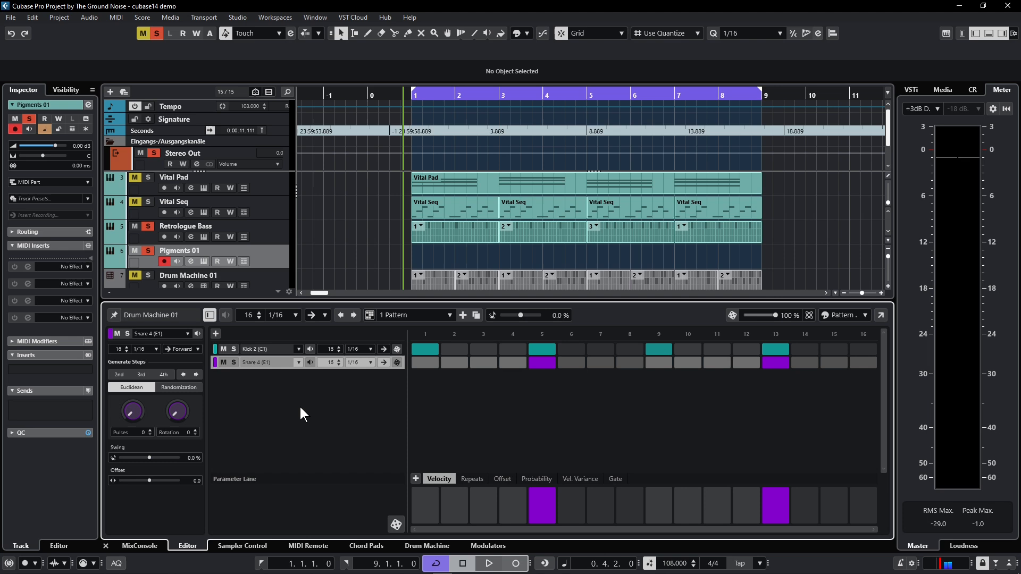
pyautogui.hotkey('ctrl', 'alt', 'e')
pyautogui.rightClick(270, 298)
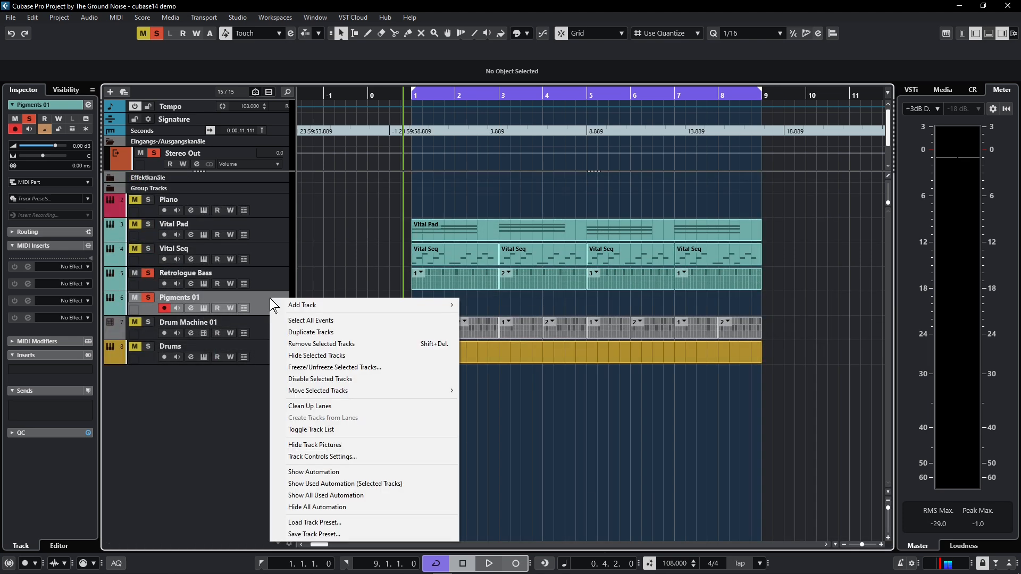
pyautogui.click(326, 344)
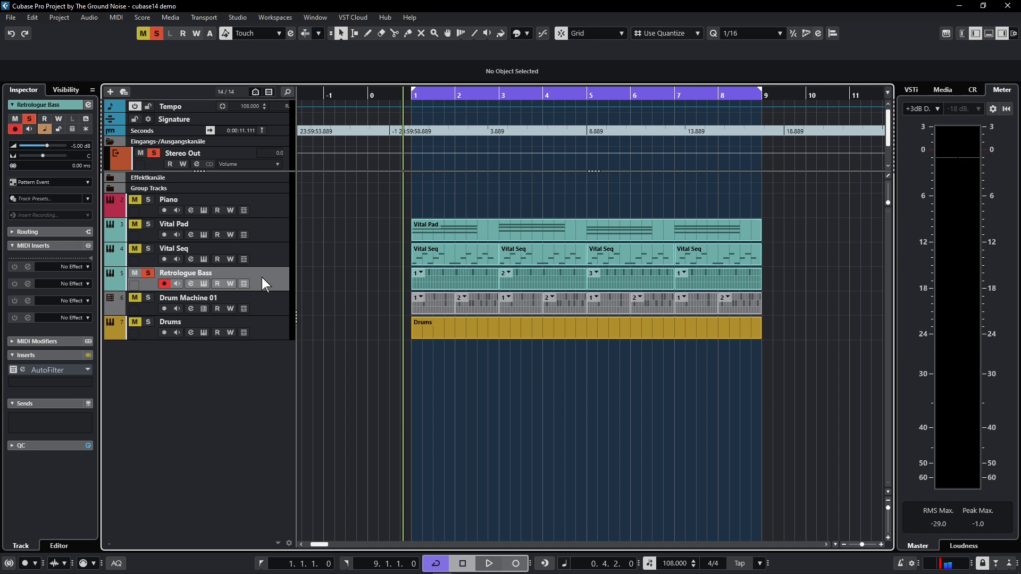
# Take the AutoFilter insert on the Retrologue Bass track out of bypass and start playback
pyautogui.click(21, 371)
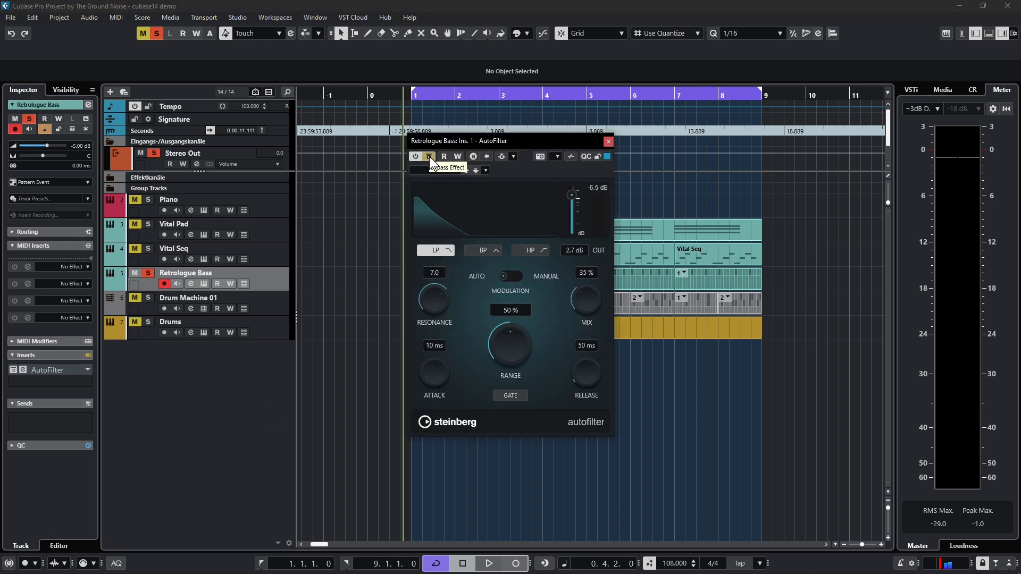
pyautogui.click(429, 156)
pyautogui.press('space')
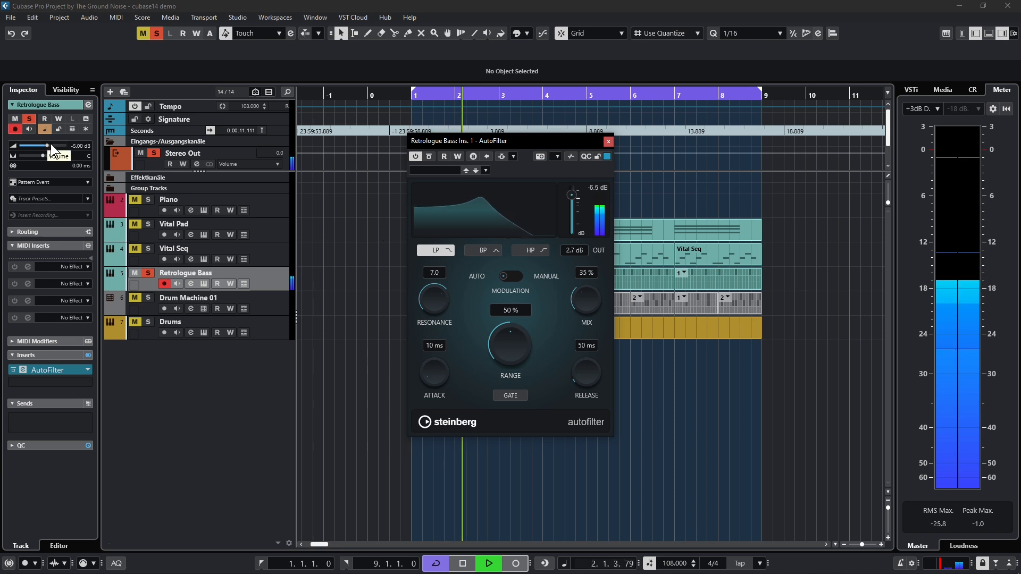
# Raise the Retrologue Bass volume to about 0 dB, set AutoFilter's Range to 35 %, and stop playback
pyautogui.moveTo(47, 145); pyautogui.dragTo(56, 146)
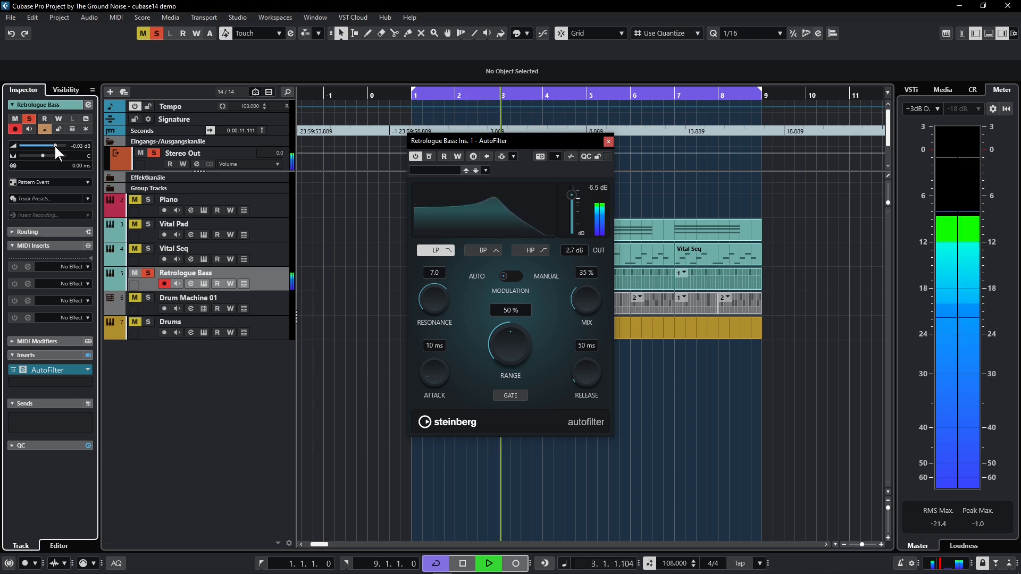
pyautogui.click(425, 158)
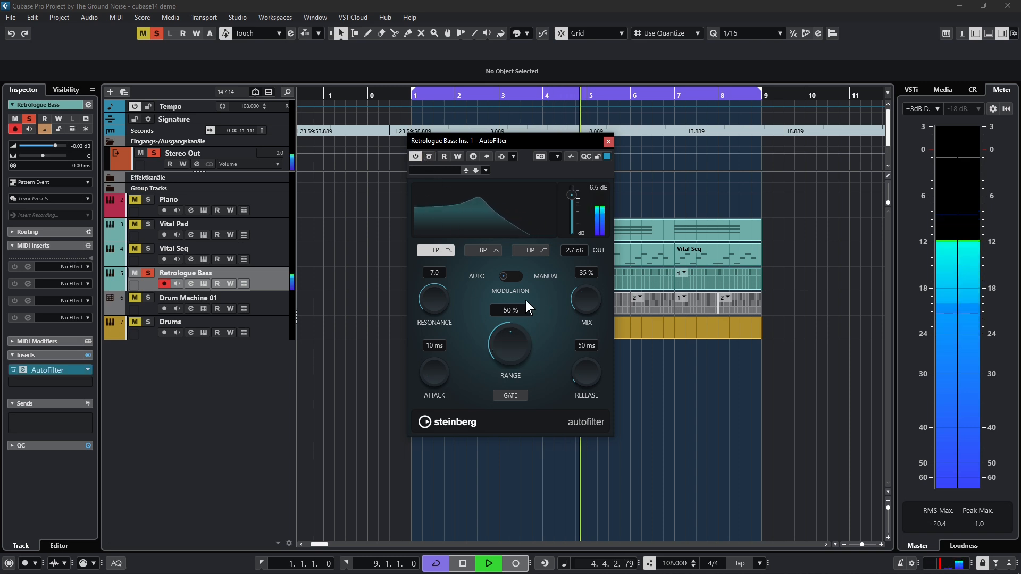
pyautogui.moveTo(512, 350)
pyautogui.mouseDown()
pyautogui.moveTo(521, 327)
pyautogui.moveTo(503, 352)
pyautogui.mouseUp()
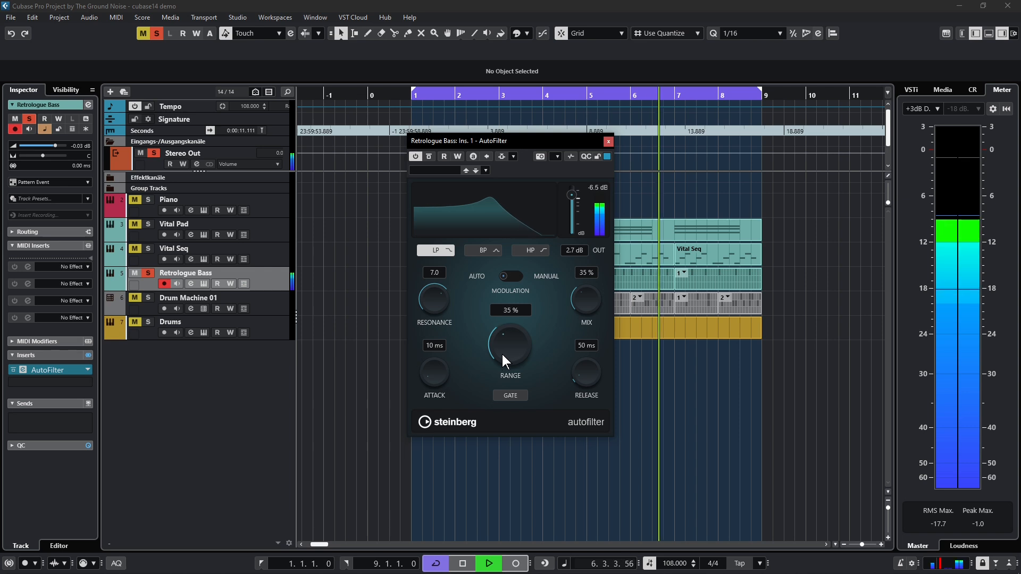
pyautogui.press('space')
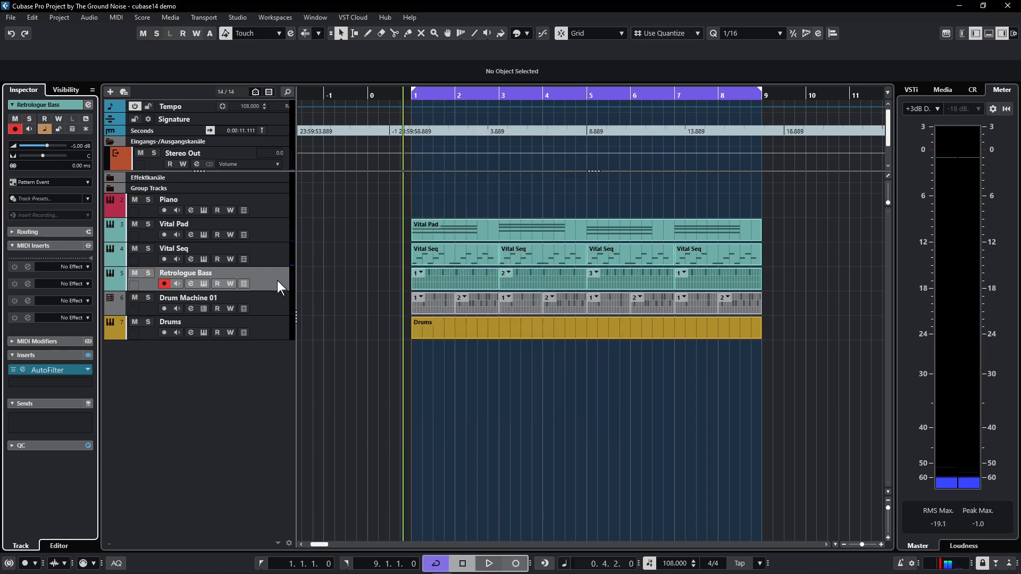
# Play the full arrangement with all tracks unmuted and unsoloed, and stop playback
pyautogui.press('space')
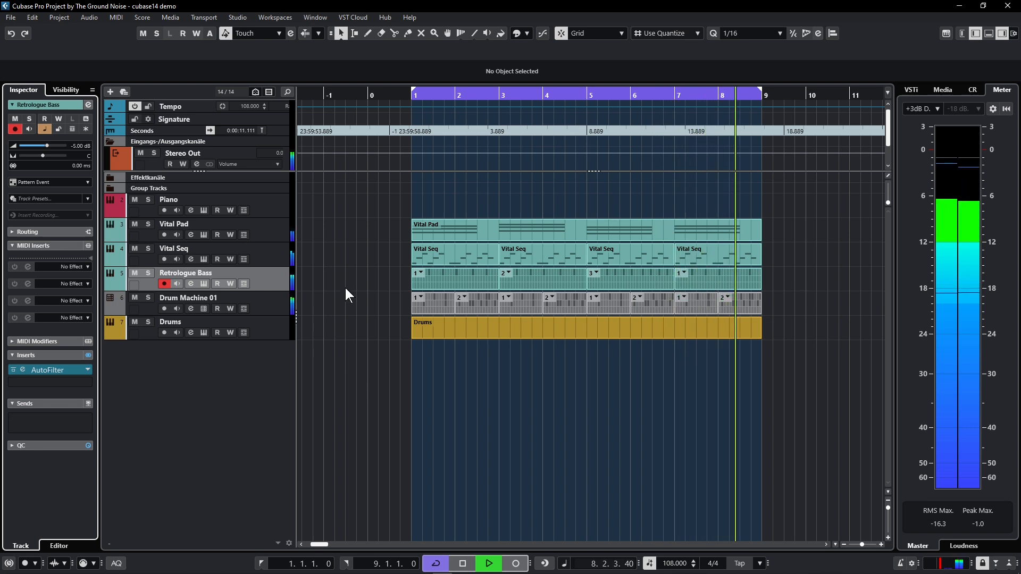
pyautogui.press('space')
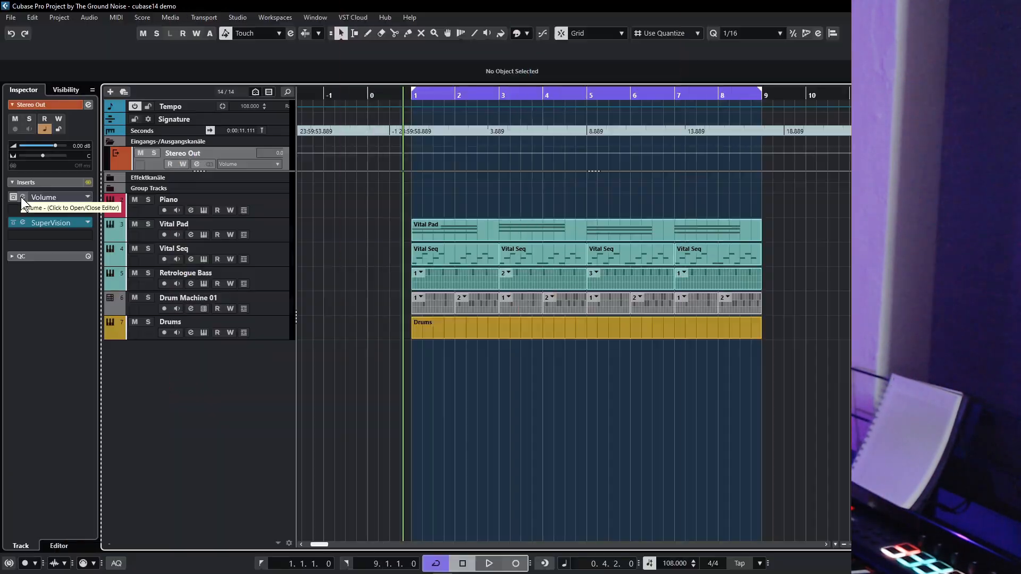
# Open the Volume plug-in inserted on the Stereo Out channel to examine its controls
pyautogui.click(22, 197)
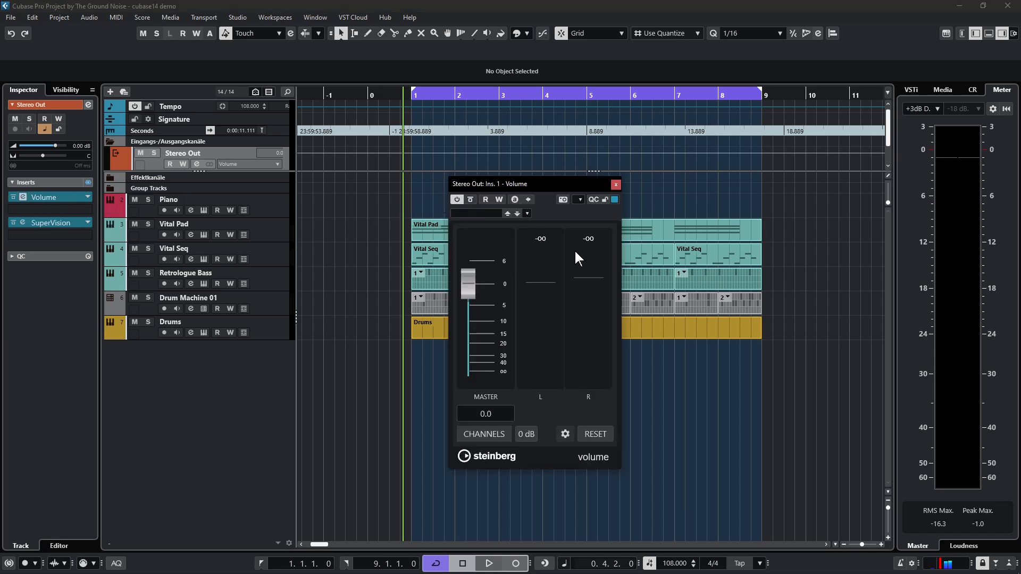
pyautogui.click(487, 211)
pyautogui.click(557, 185)
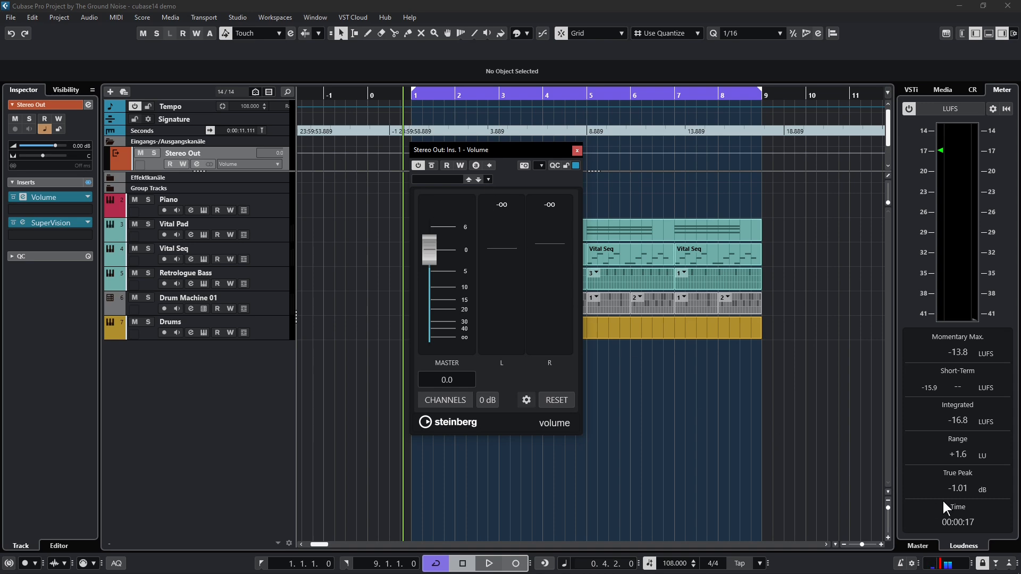
# Check the Master and Loudness meters and view the SuperVision insert on Stereo Out
pyautogui.click(926, 546)
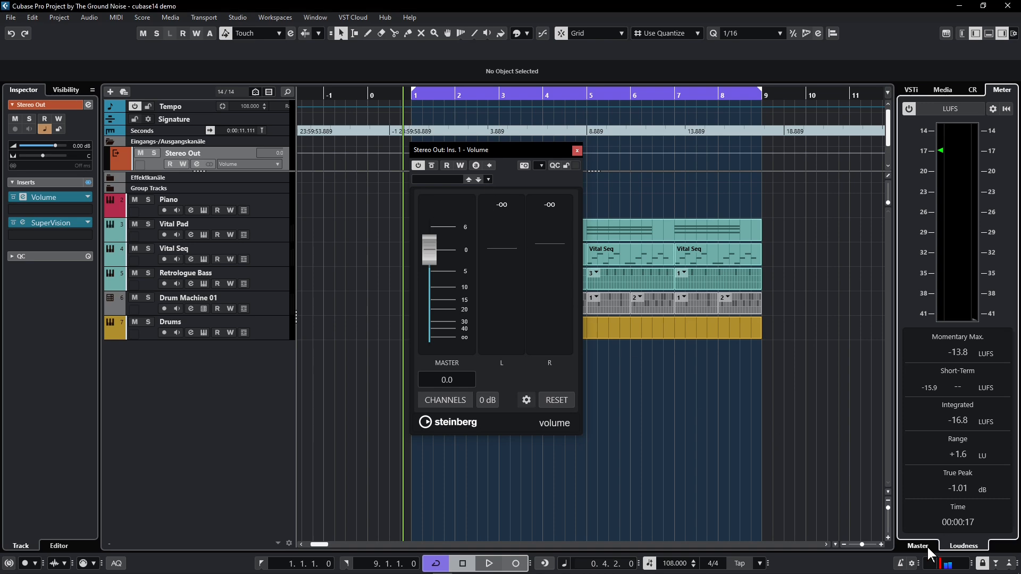
pyautogui.click(955, 546)
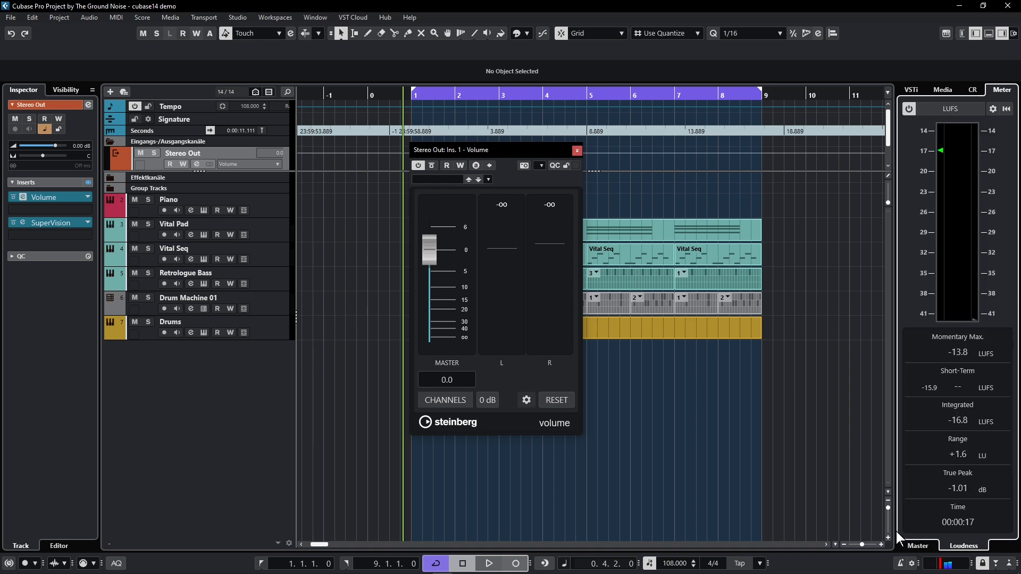
pyautogui.click(22, 222)
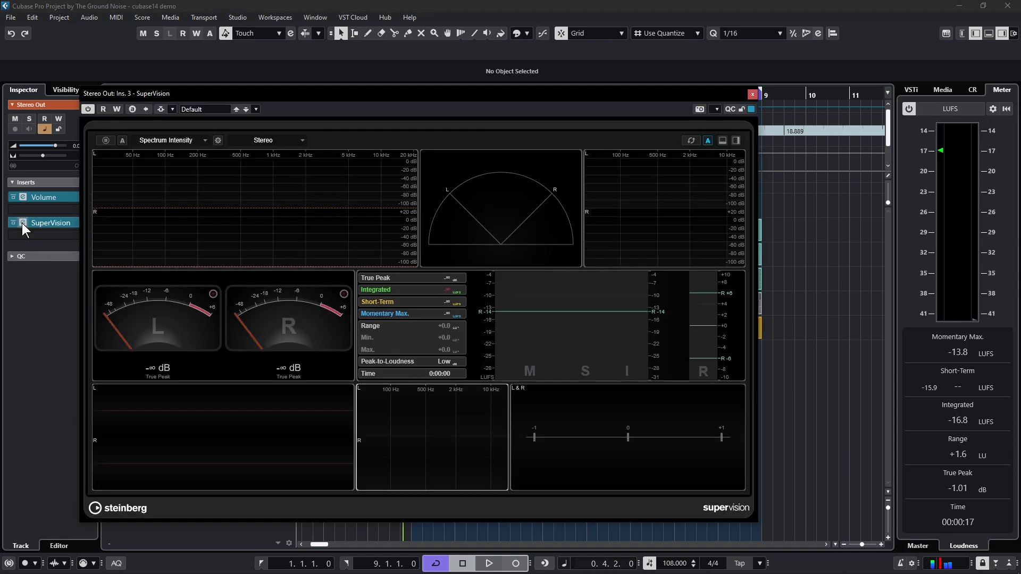
pyautogui.click(752, 95)
# View the MixConsole and look through the audio processing commands
pyautogui.press('F3')
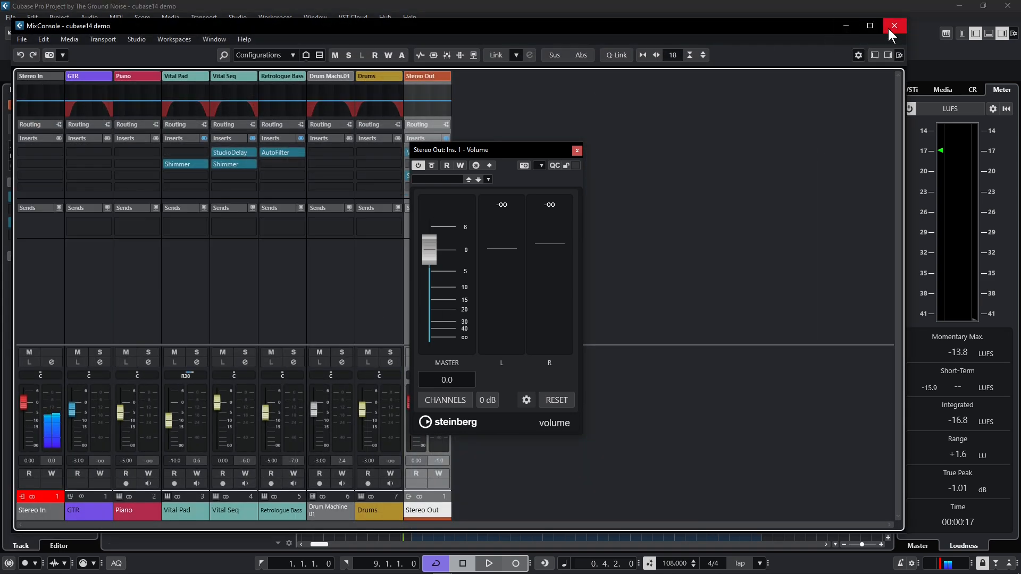
pyautogui.click(894, 26)
pyautogui.click(88, 17)
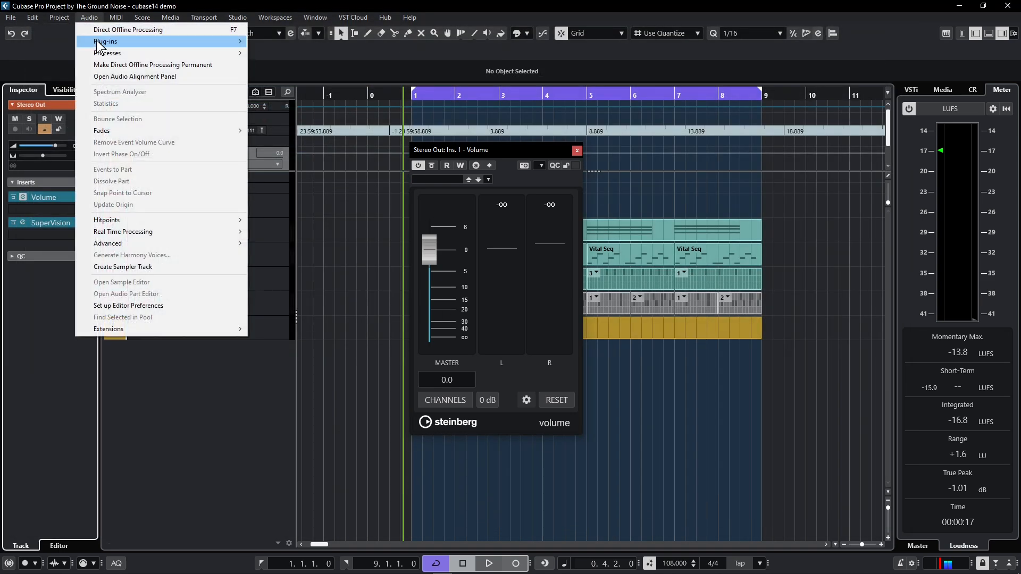
pyautogui.moveTo(101, 42)
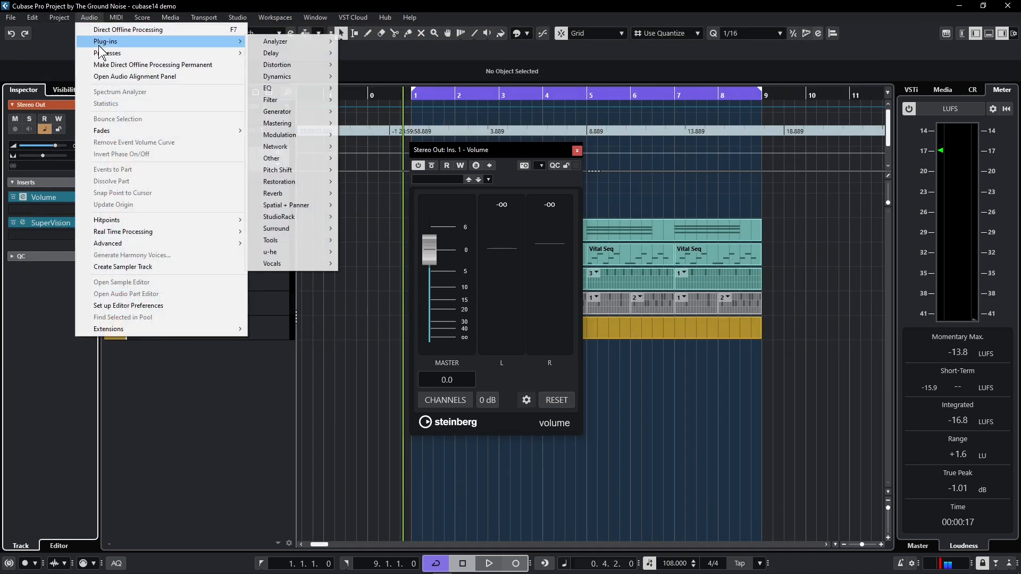
pyautogui.click(90, 19)
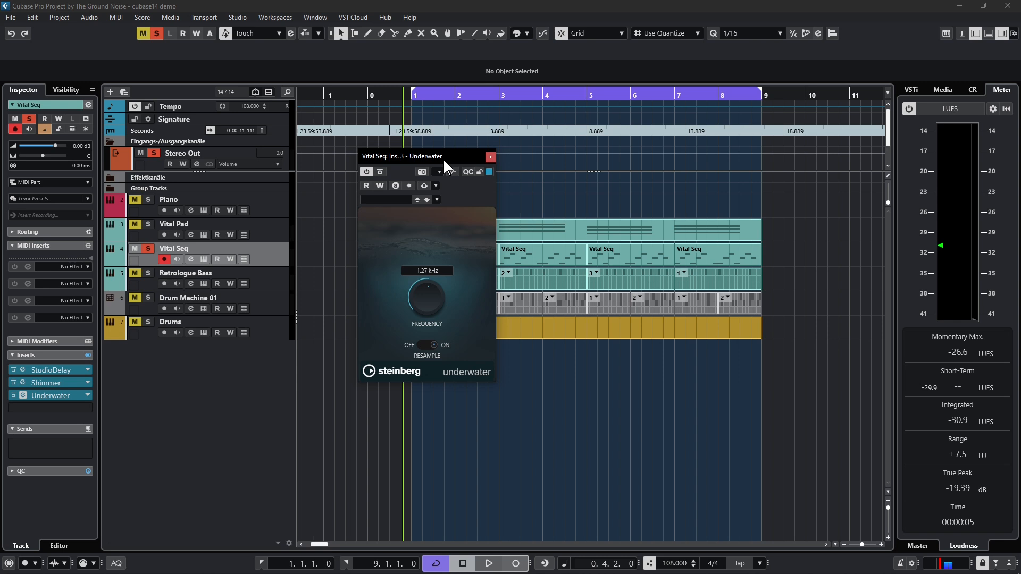
# Play the soloed Vital Seq track through Underwater, sweep its Frequency down to 272 Hz and up to 1.13 kHz, and stop playback
pyautogui.press('space')
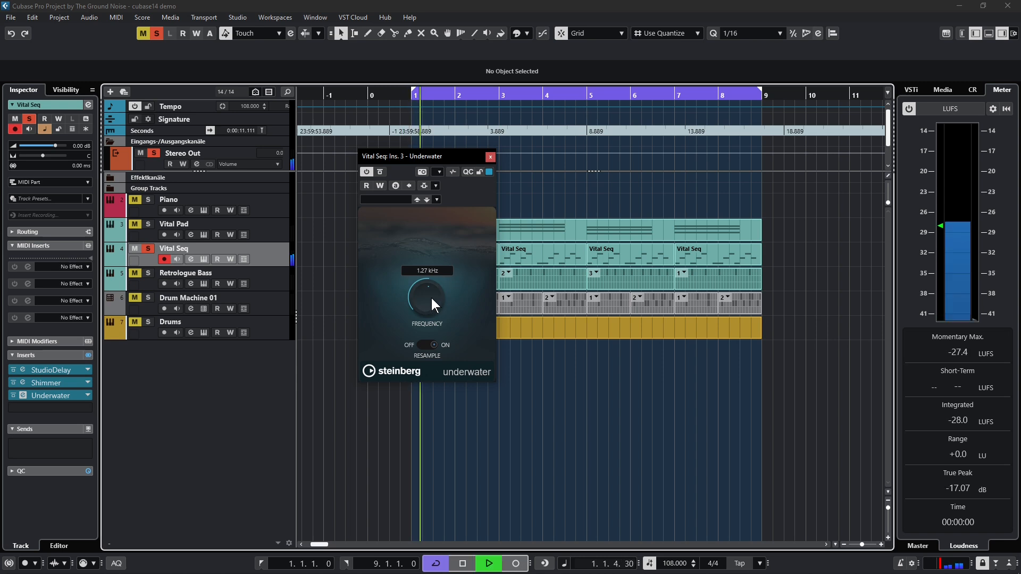
pyautogui.moveTo(430, 297)
pyautogui.mouseDown()
pyautogui.moveTo(429, 305)
pyautogui.moveTo(431, 282)
pyautogui.moveTo(425, 304)
pyautogui.mouseUp()
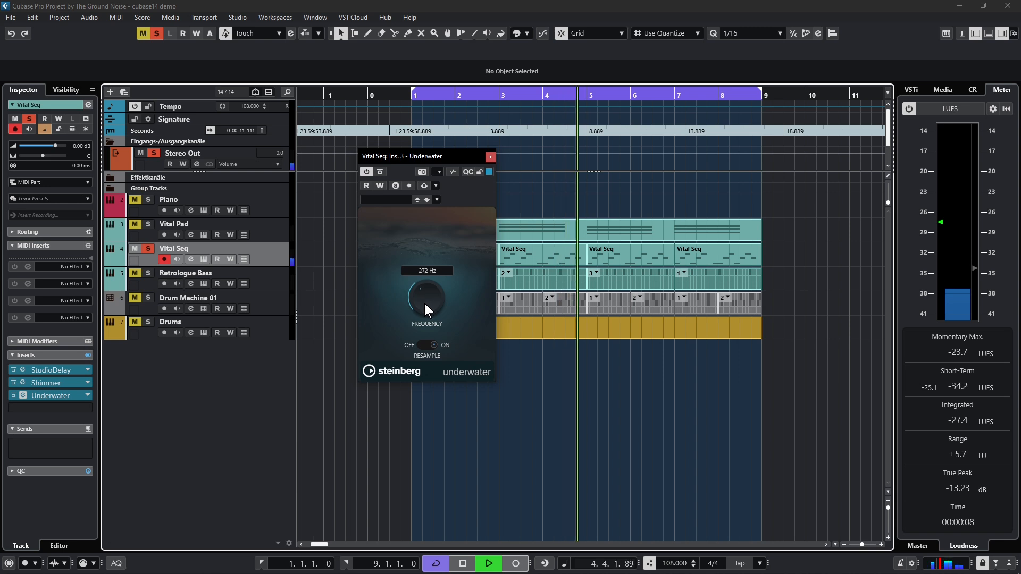
pyautogui.moveTo(425, 304); pyautogui.dragTo(432, 293)
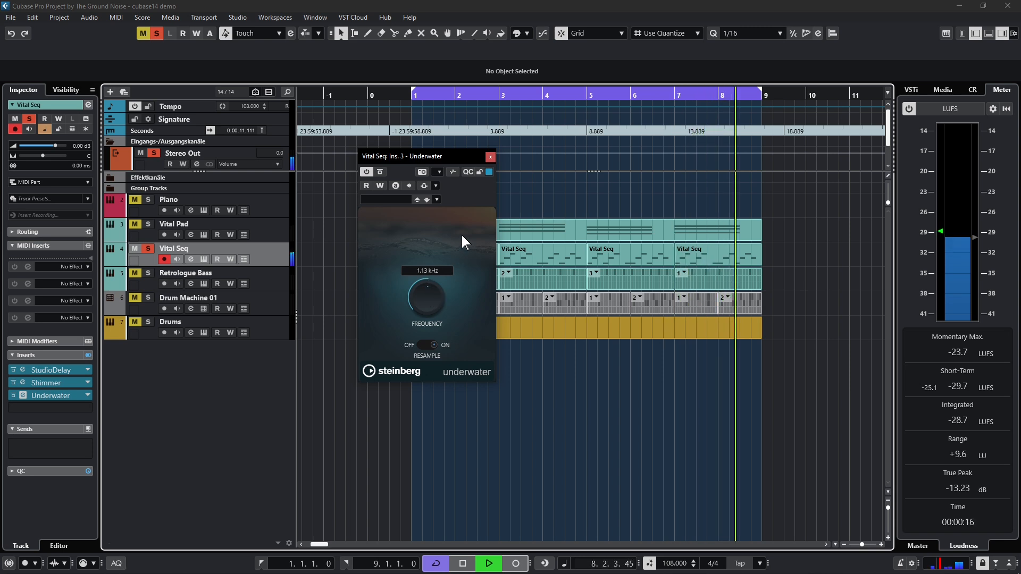
pyautogui.press('space')
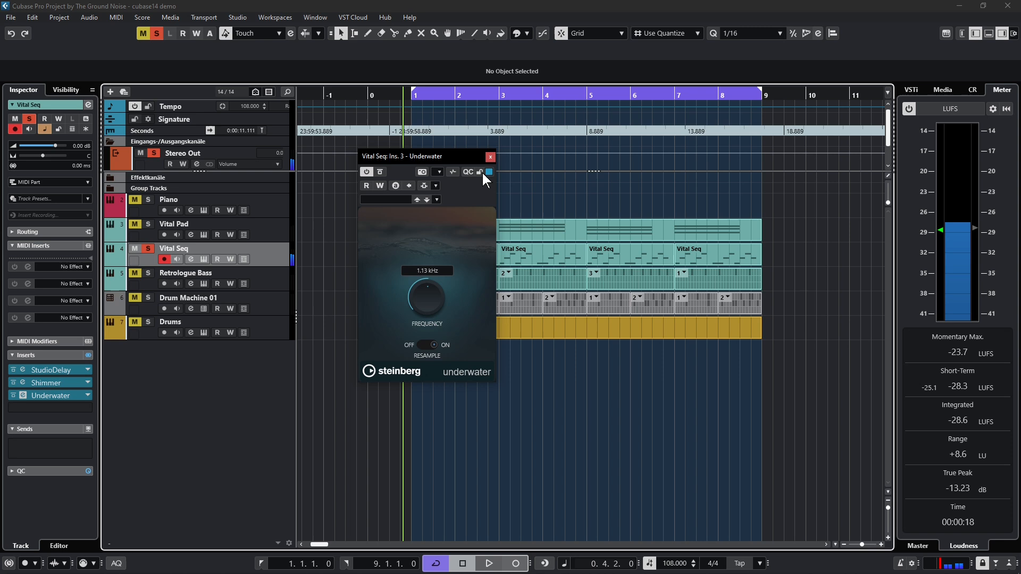
pyautogui.moveTo(489, 158)
pyautogui.mouseDown()
pyautogui.moveTo(460, 171)
pyautogui.moveTo(496, 147)
pyautogui.moveTo(474, 151)
pyautogui.moveTo(494, 151)
pyautogui.moveTo(485, 163)
pyautogui.mouseUp()
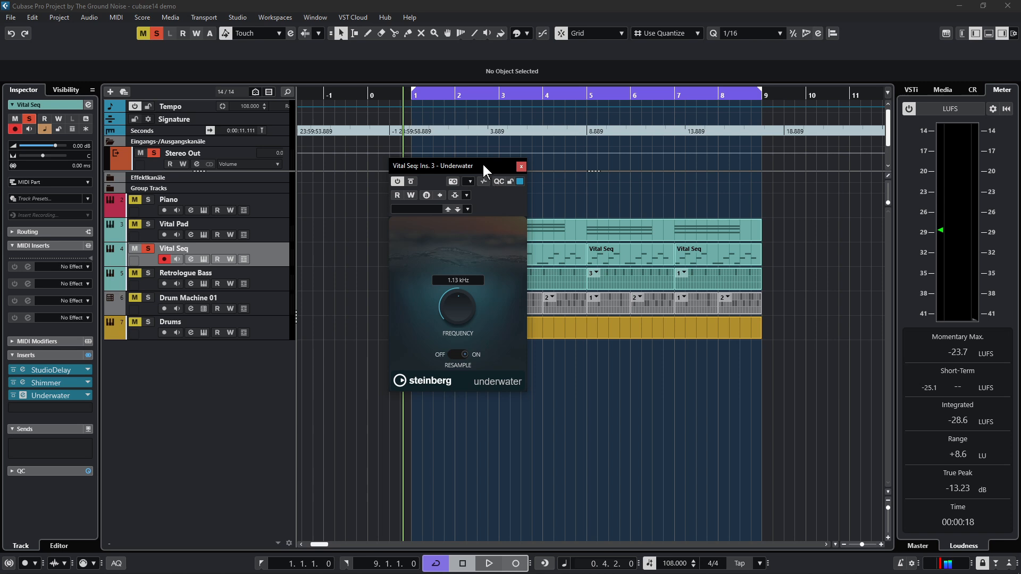